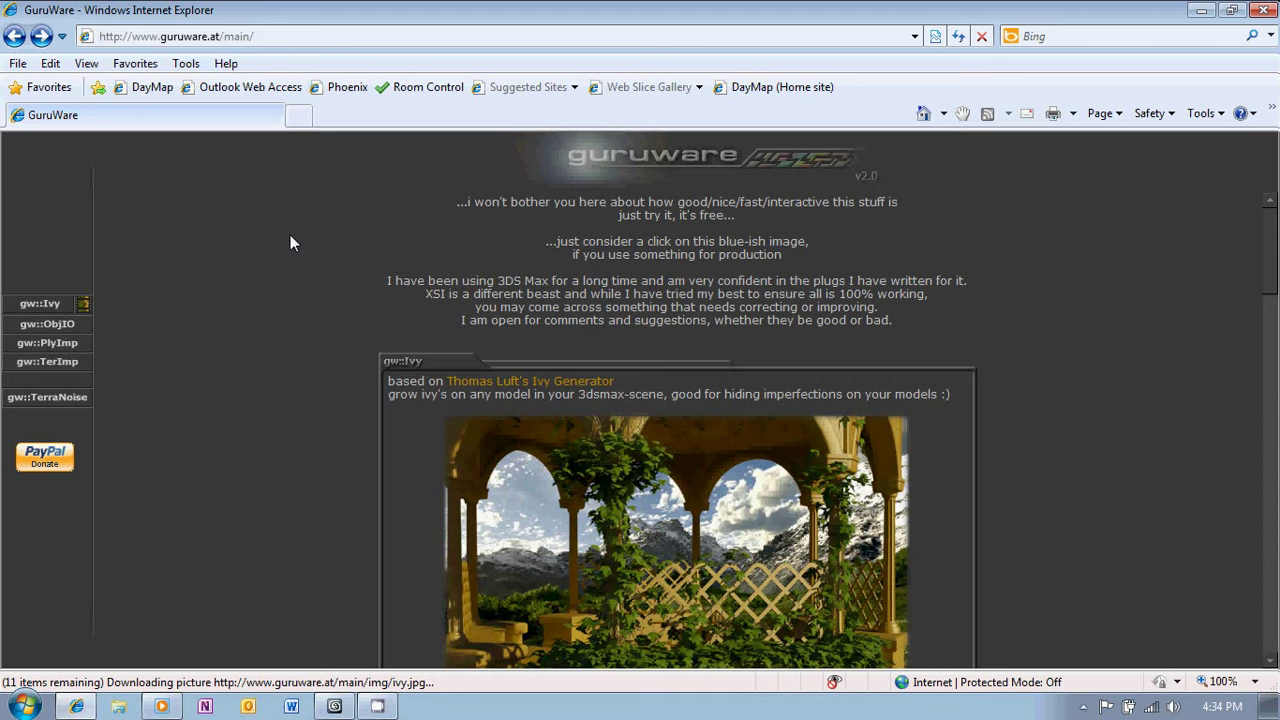
# Open the gw::Ivy plugin page from its ivy image and read through the documentation.
pyautogui.click(281, 36)
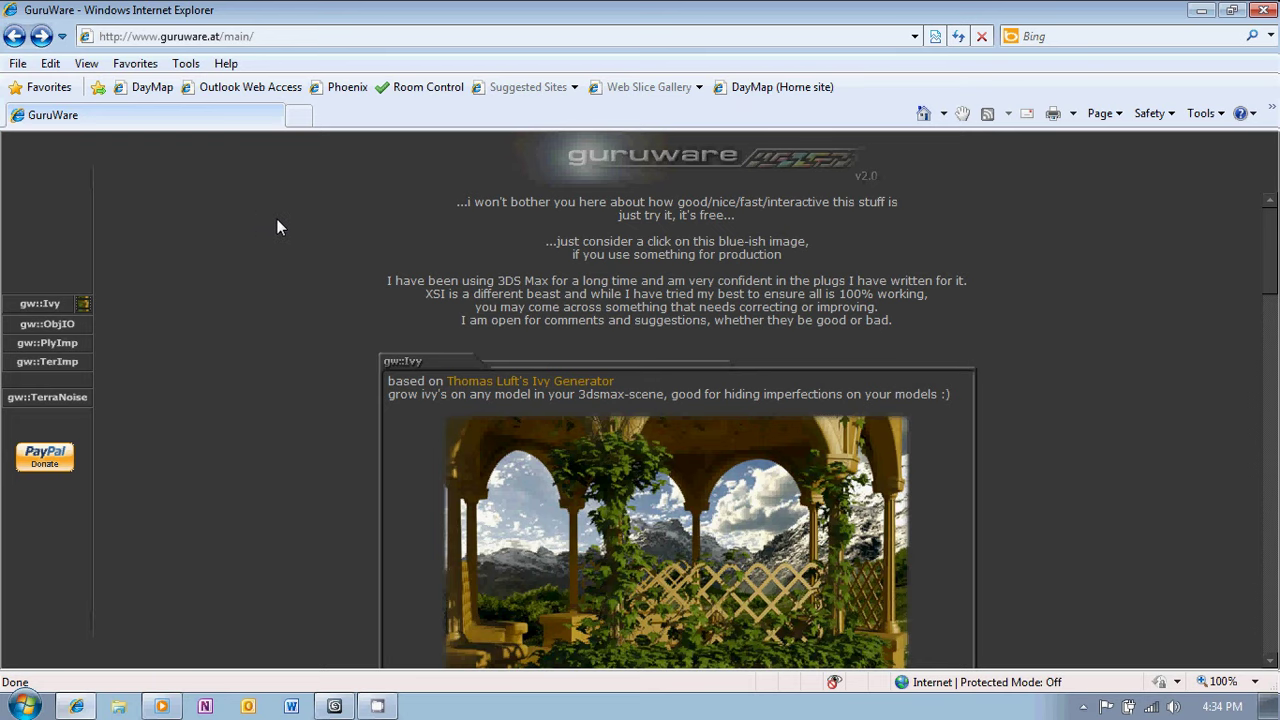
pyautogui.click(678, 515)
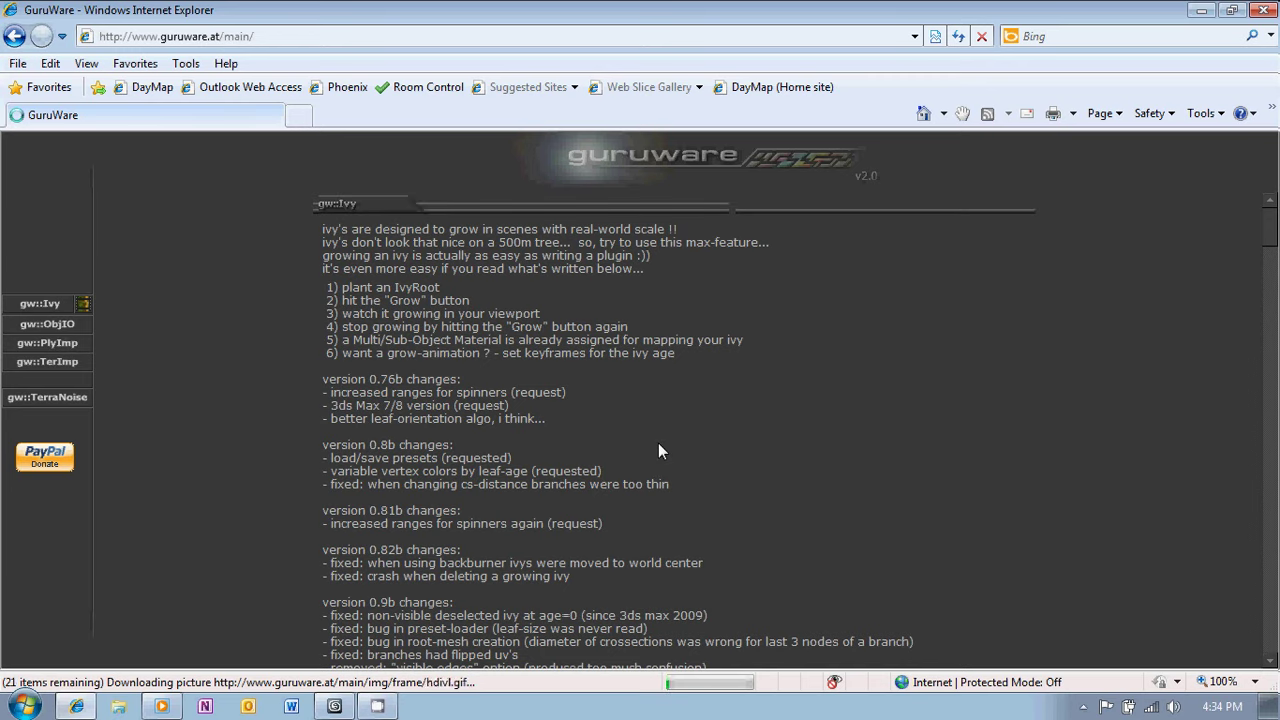
pyautogui.scroll(-10, 680, 430)
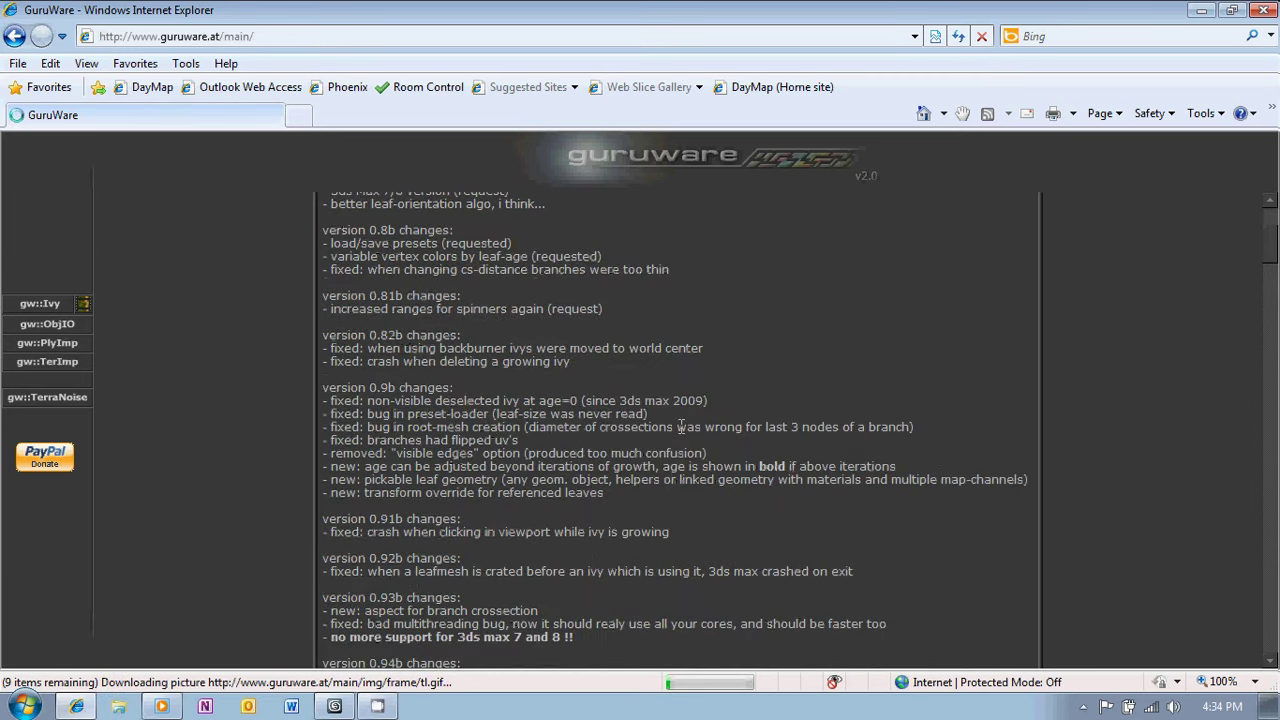
pyautogui.scroll(-15, 680, 432)
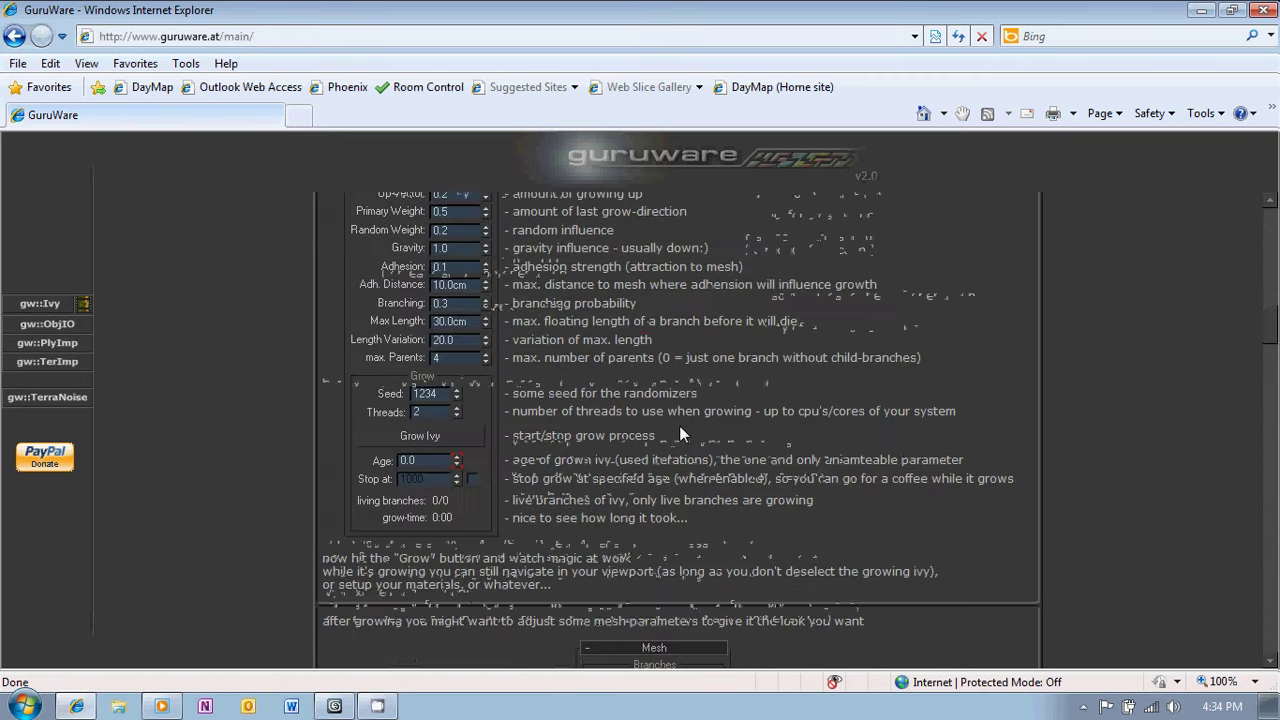
pyautogui.scroll(-5, 679, 425)
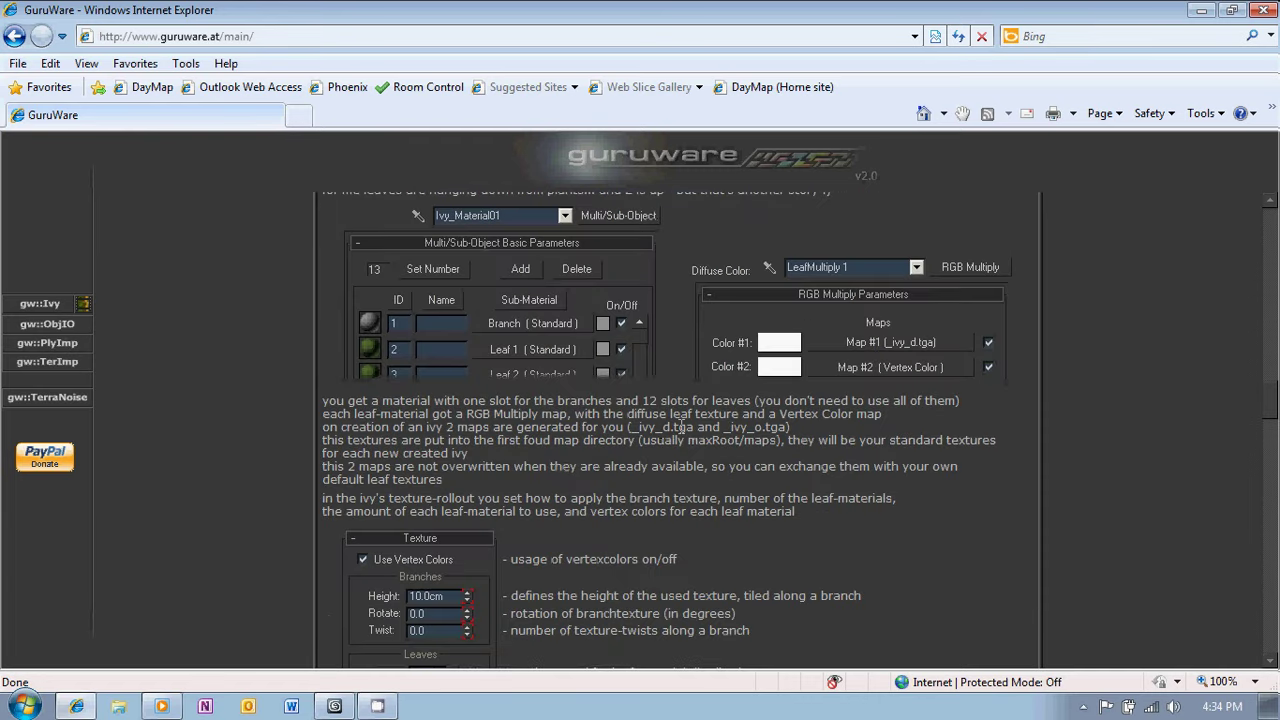
pyautogui.scroll(-5, 679, 427)
pyautogui.scroll(-5, 679, 425)
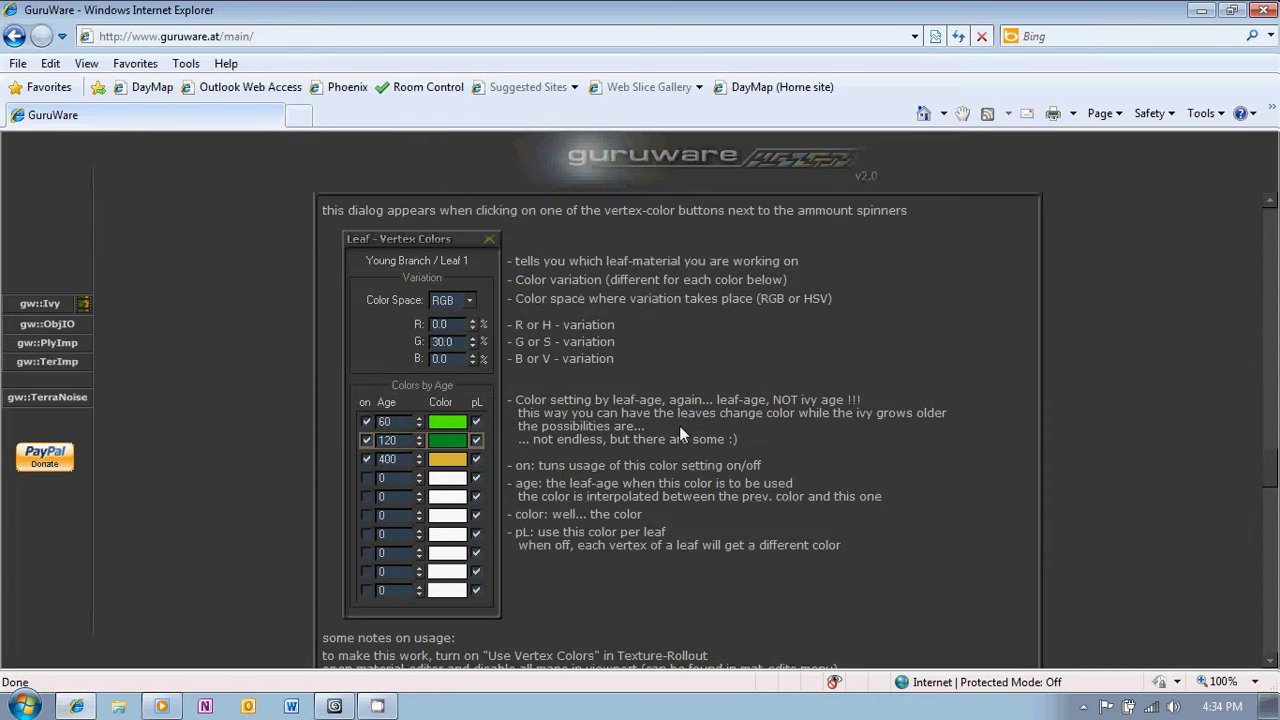
# Scroll to the Download box and start downloading gwIvy_v0.94-1b-max-guruware.zip.
pyautogui.scroll(-4, 679, 425)
pyautogui.scroll(-5, 679, 425)
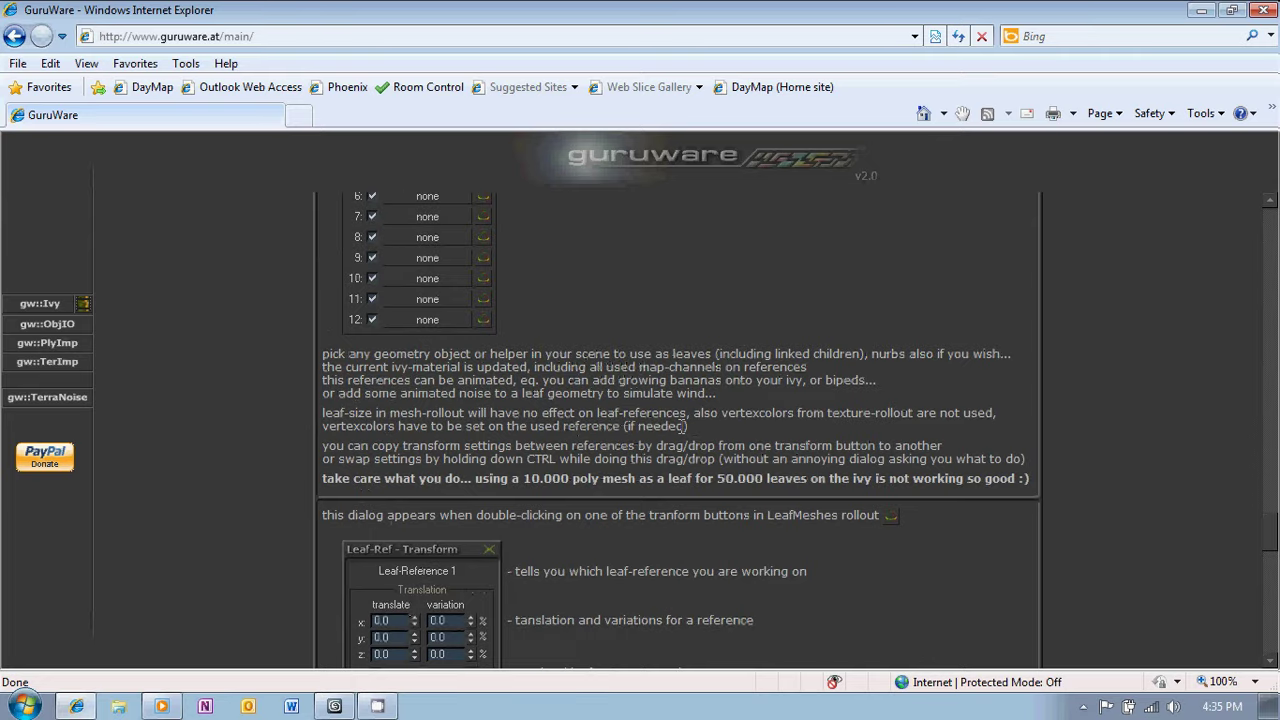
pyautogui.scroll(-5, 685, 426)
pyautogui.scroll(-5, 680, 427)
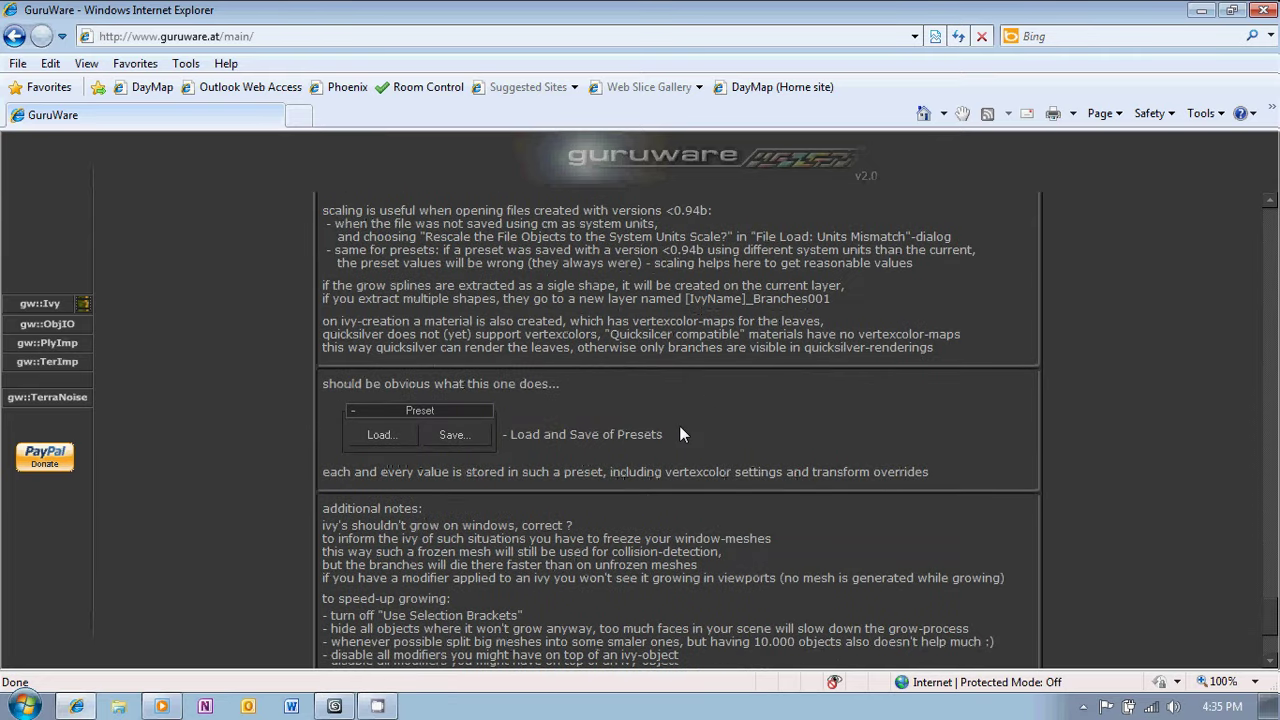
pyautogui.scroll(-5, 679, 430)
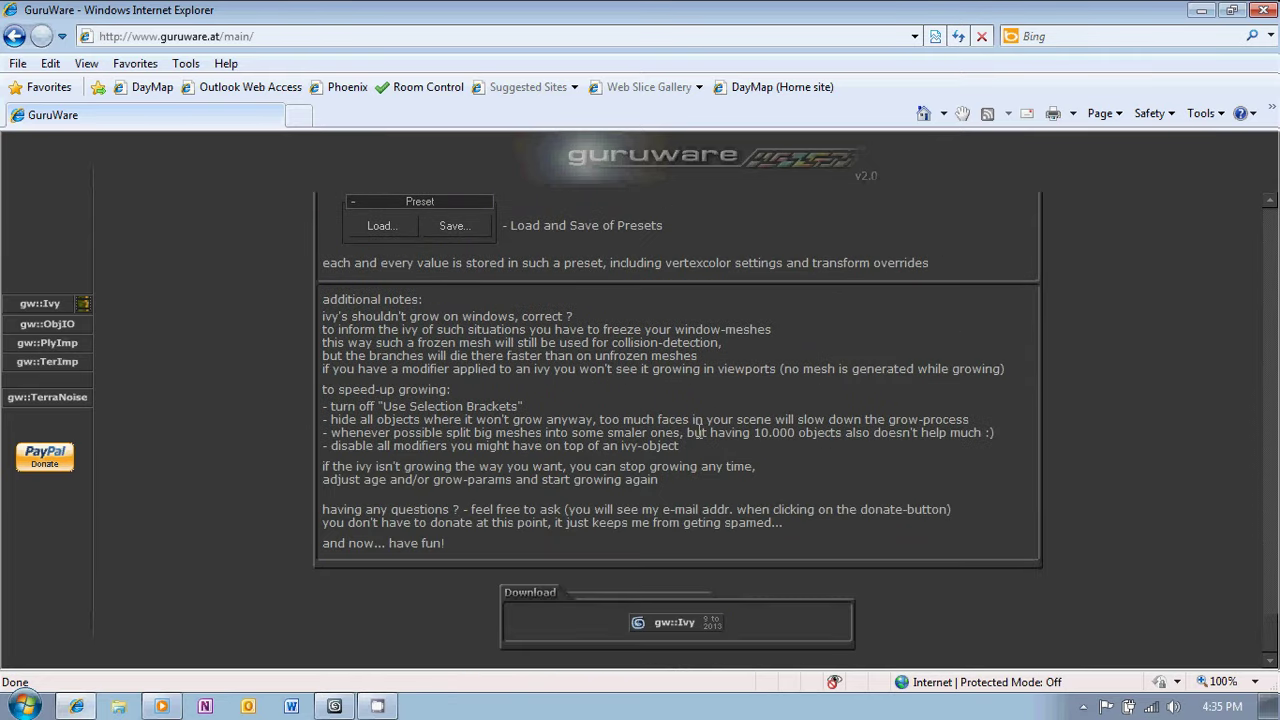
pyautogui.click(678, 628)
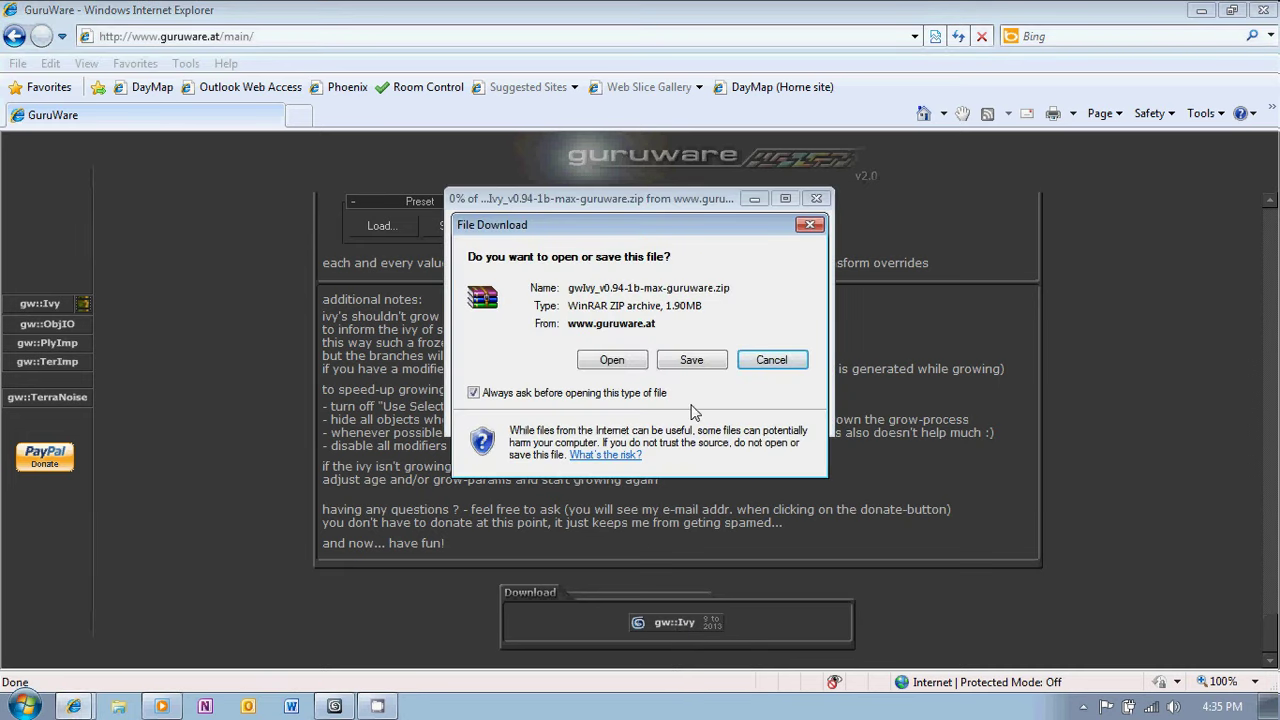
# Abandon saving the gw::Ivy zip archive and bring up Windows Explorer on Libraries.
pyautogui.click(692, 362)
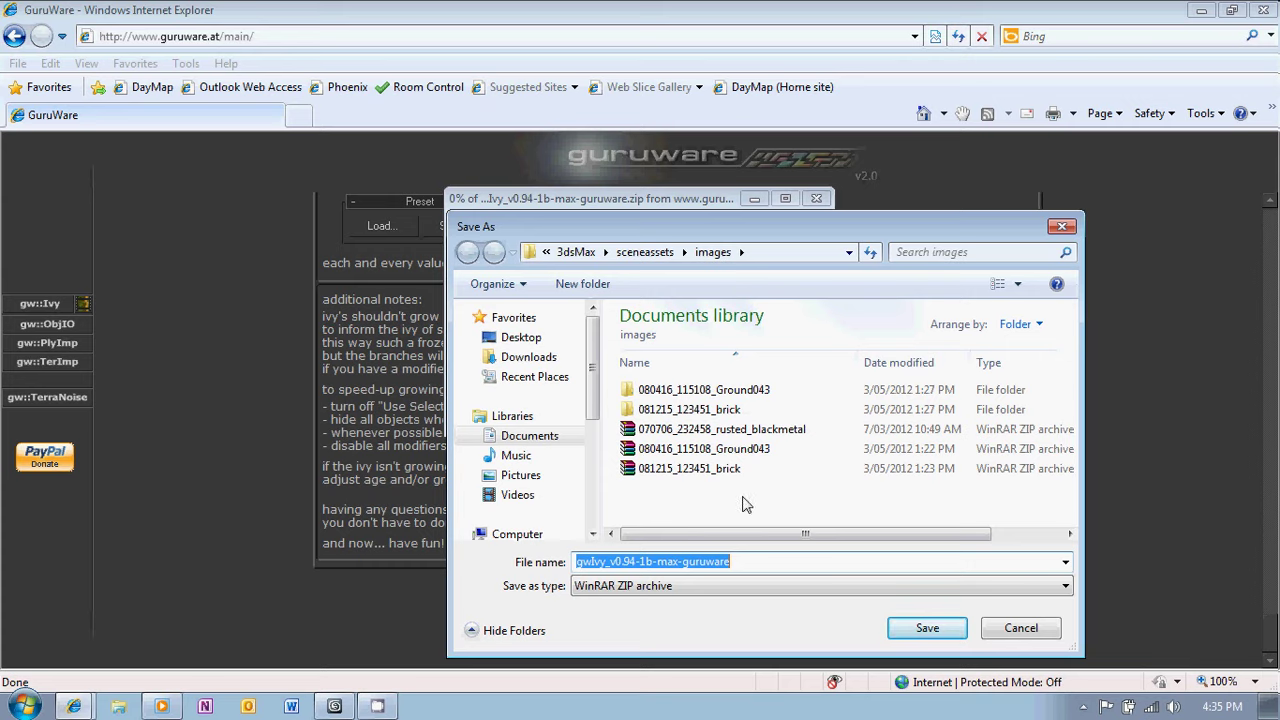
pyautogui.click(1012, 629)
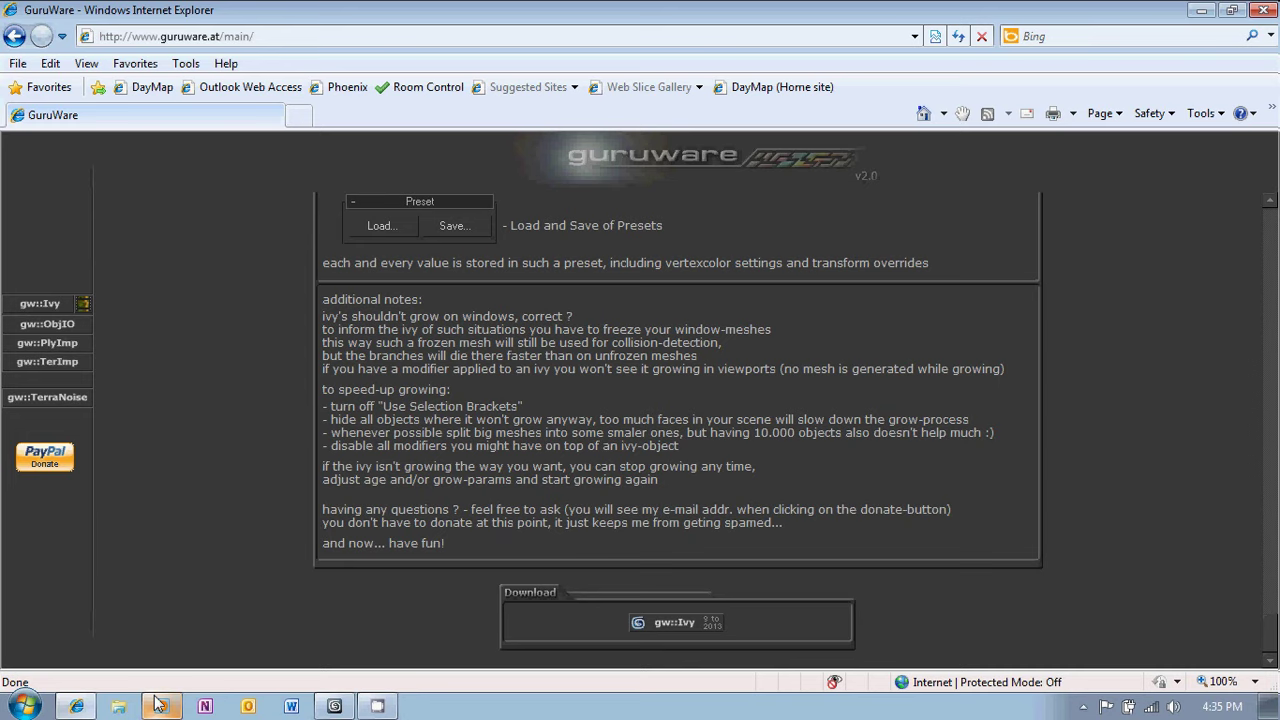
pyautogui.click(118, 706)
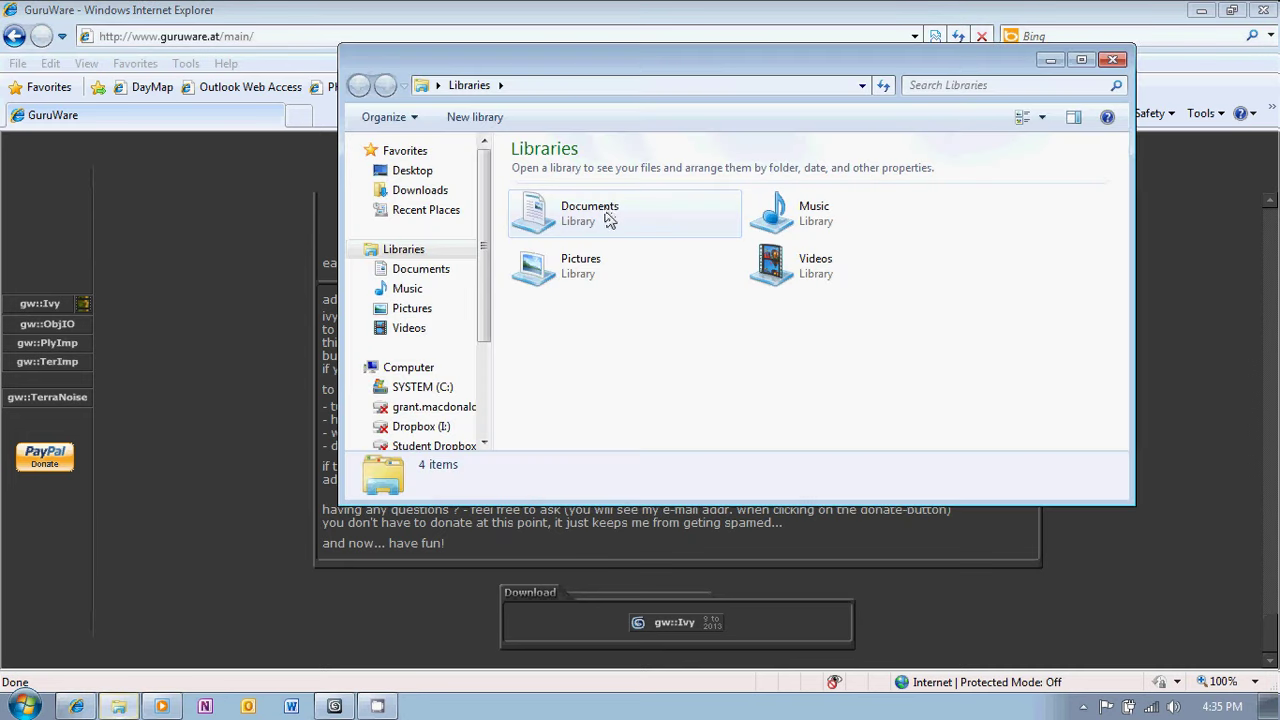
# Confirm gw_Ivy.dlo is in C:\Program Files\Autodesk\3ds Max 2012\plugins, then close Explorer.
pyautogui.click(420, 388)
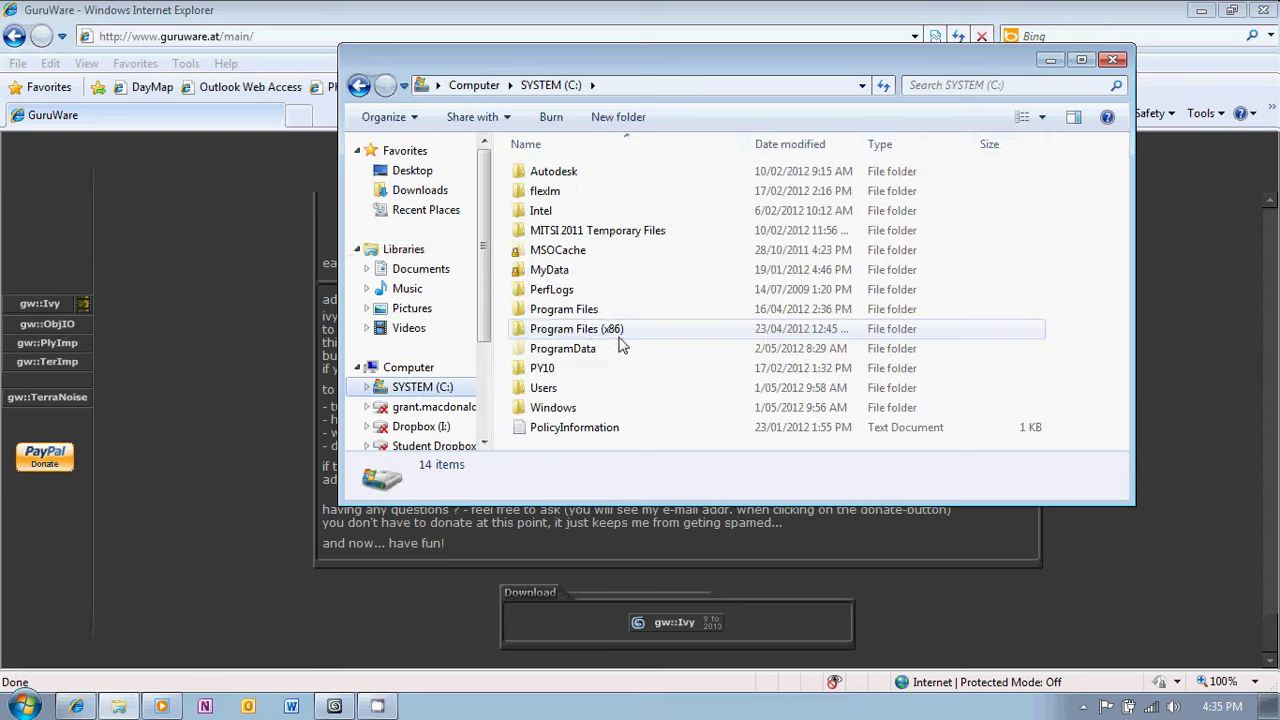
pyautogui.doubleClick(575, 311)
pyautogui.doubleClick(558, 212)
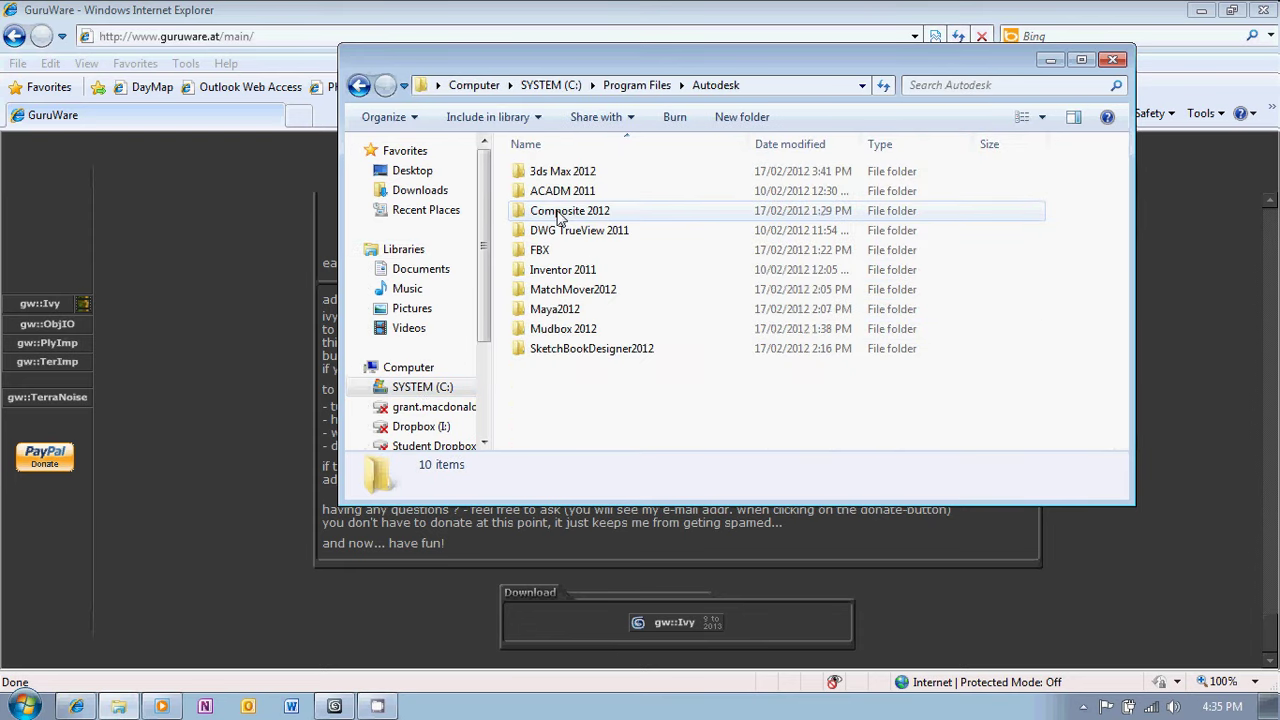
pyautogui.doubleClick(563, 172)
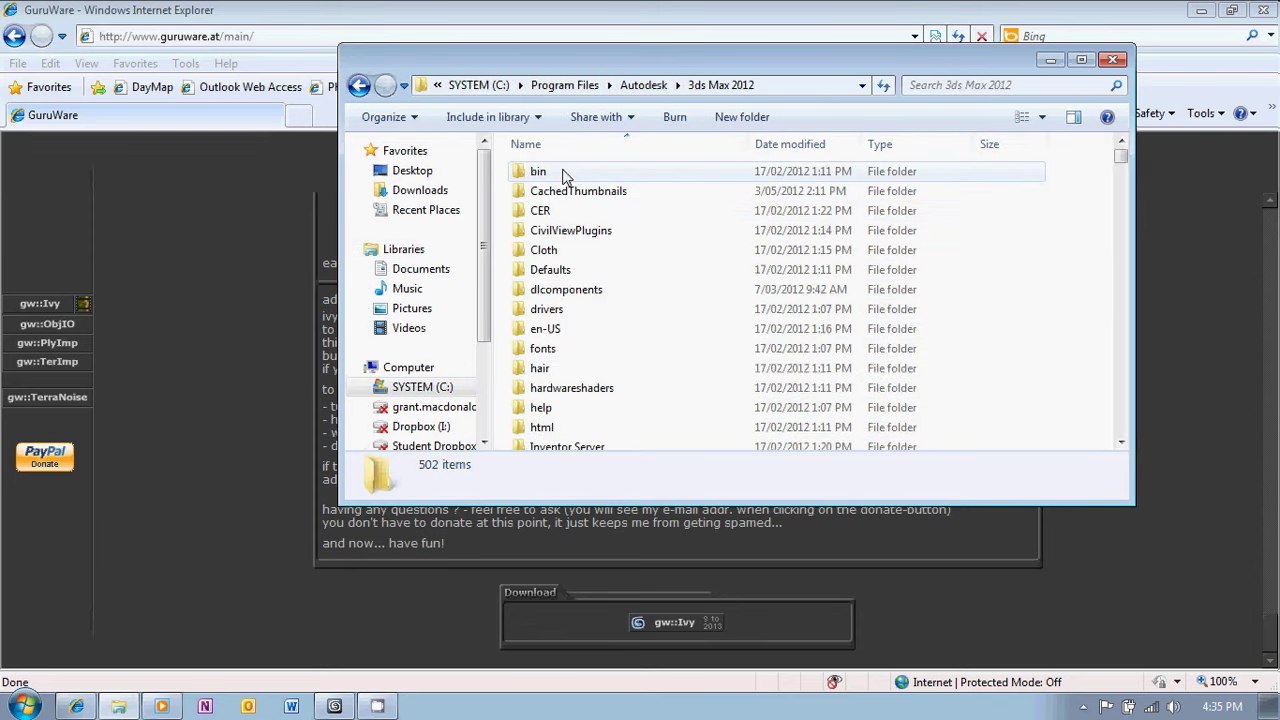
pyautogui.scroll(-2, 635, 305)
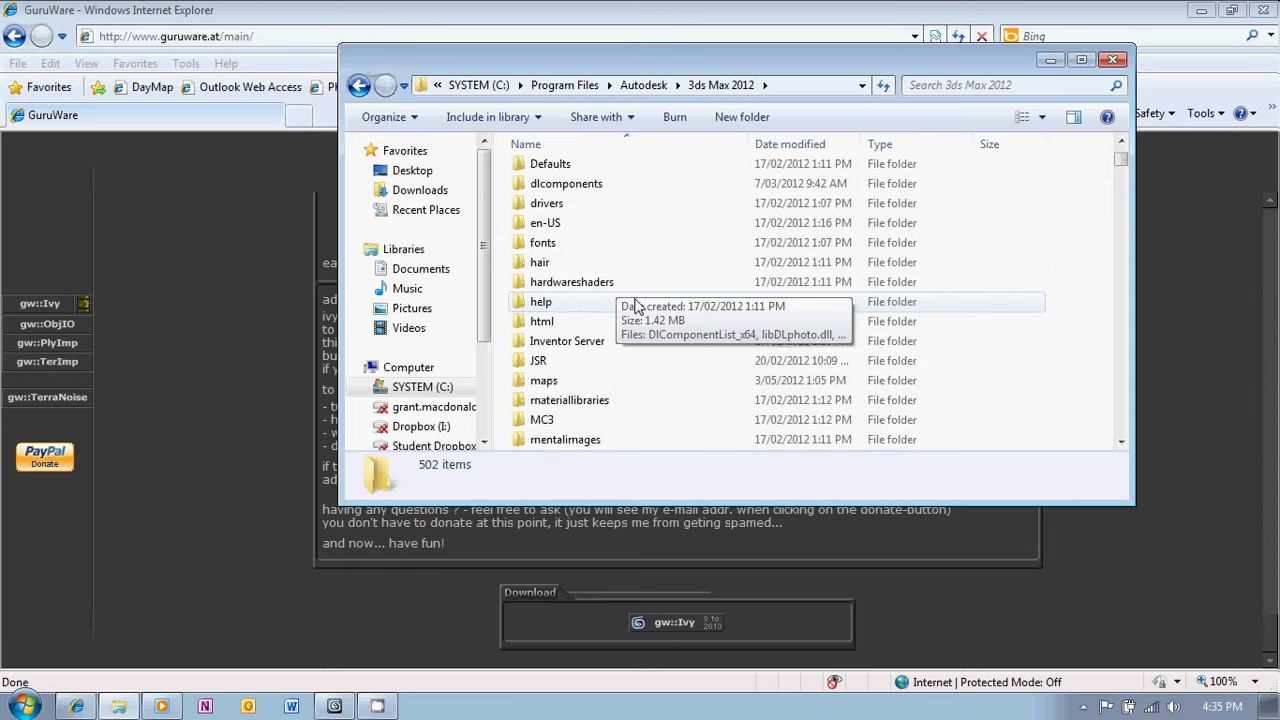
pyautogui.scroll(-2, 637, 305)
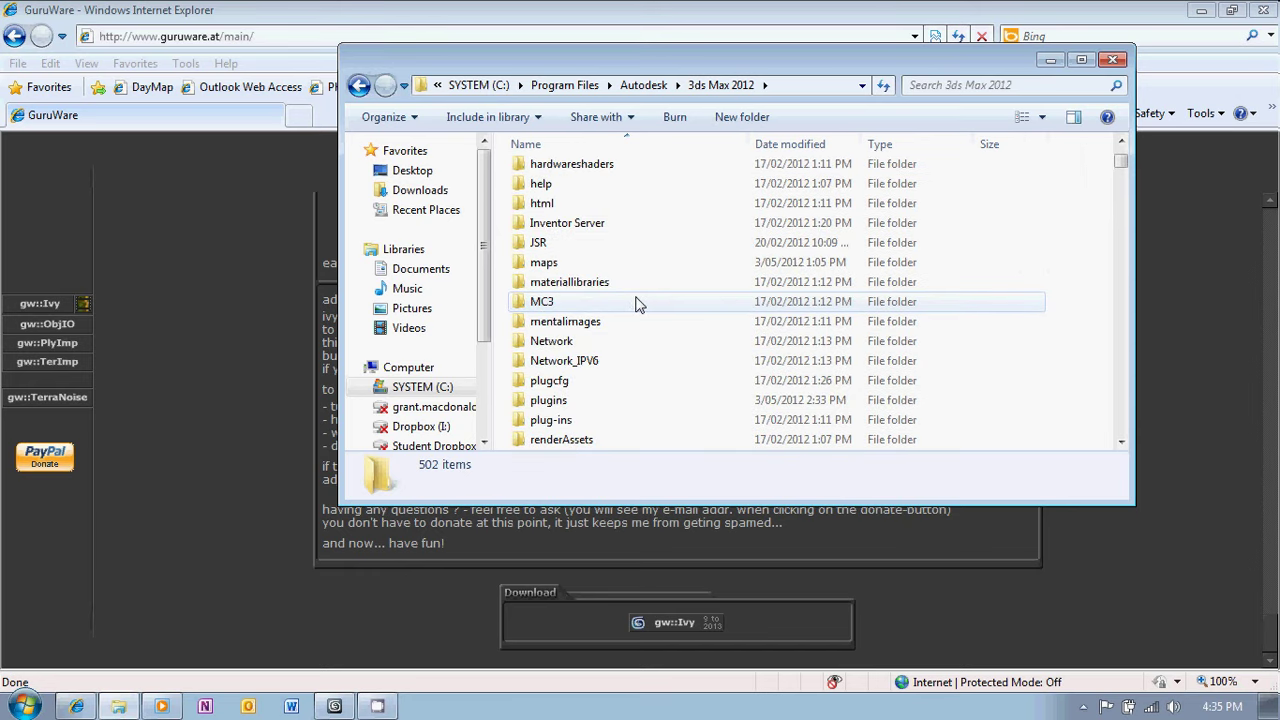
pyautogui.scroll(-1, 637, 305)
pyautogui.click(551, 344)
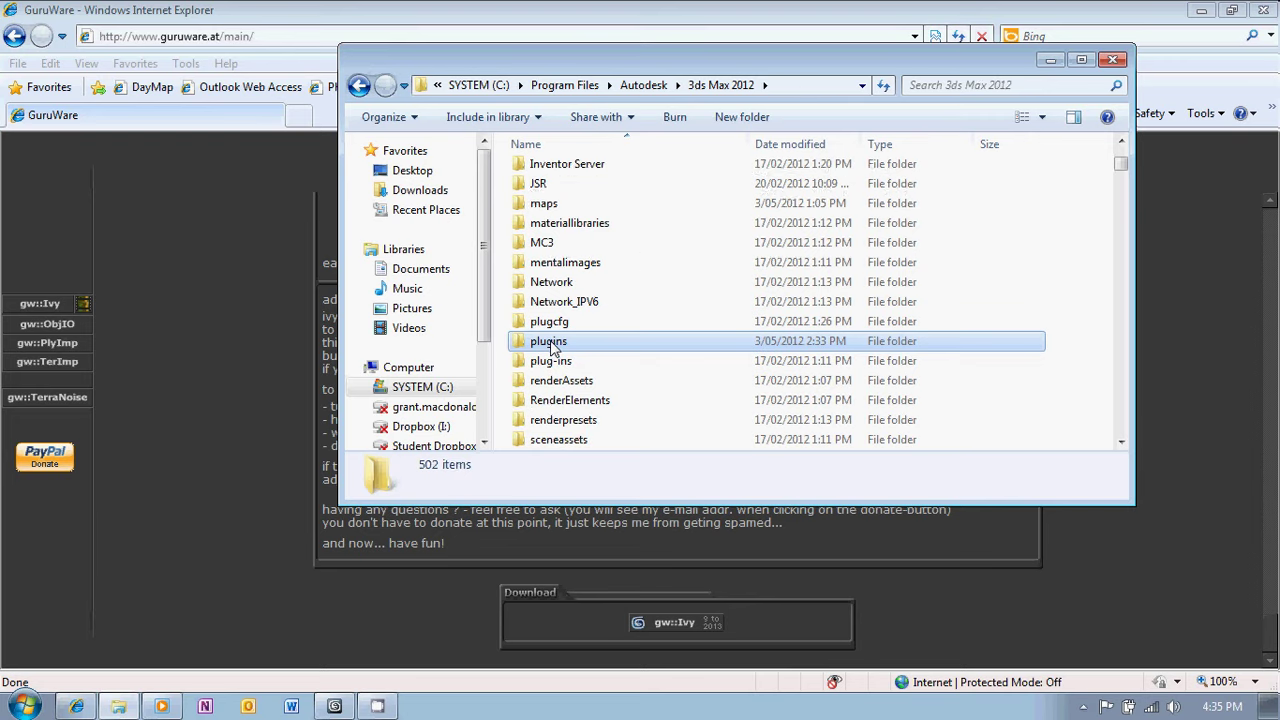
pyautogui.doubleClick(551, 344)
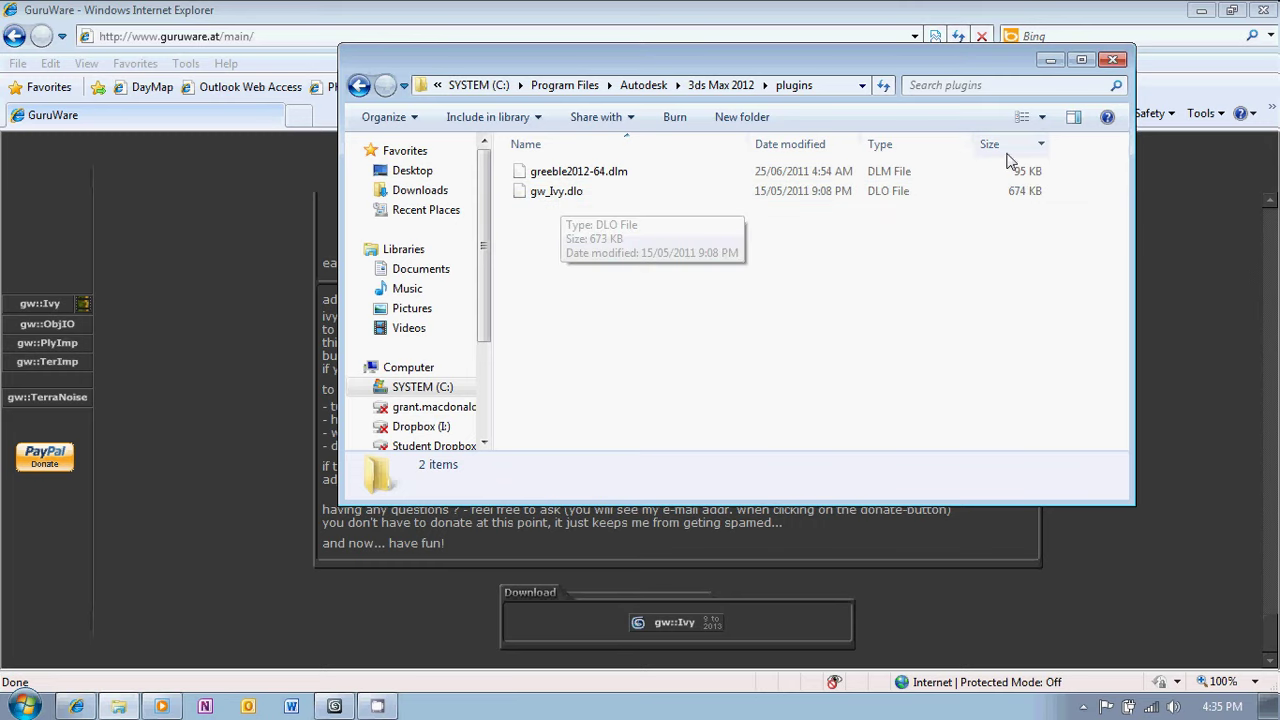
pyautogui.click(1115, 61)
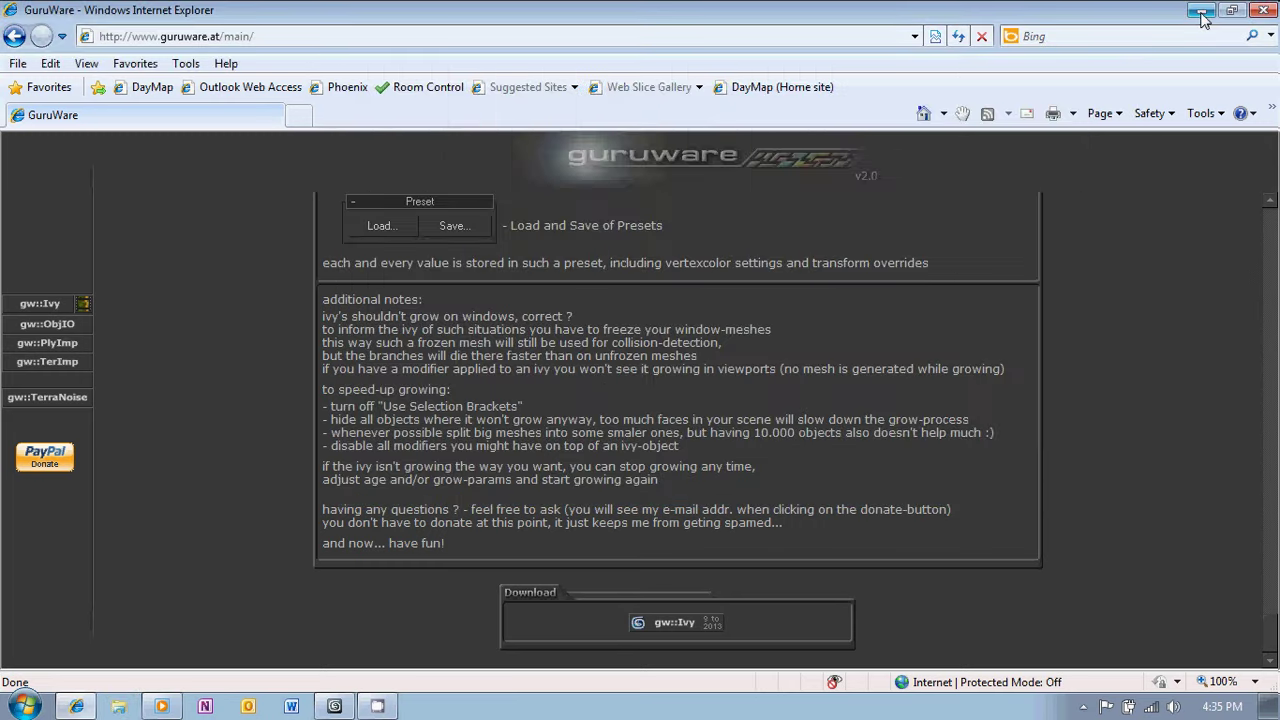
# Return to 3ds Max and bring up the Customize > Plug-in Manager list's context menu.
pyautogui.click(372, 705)
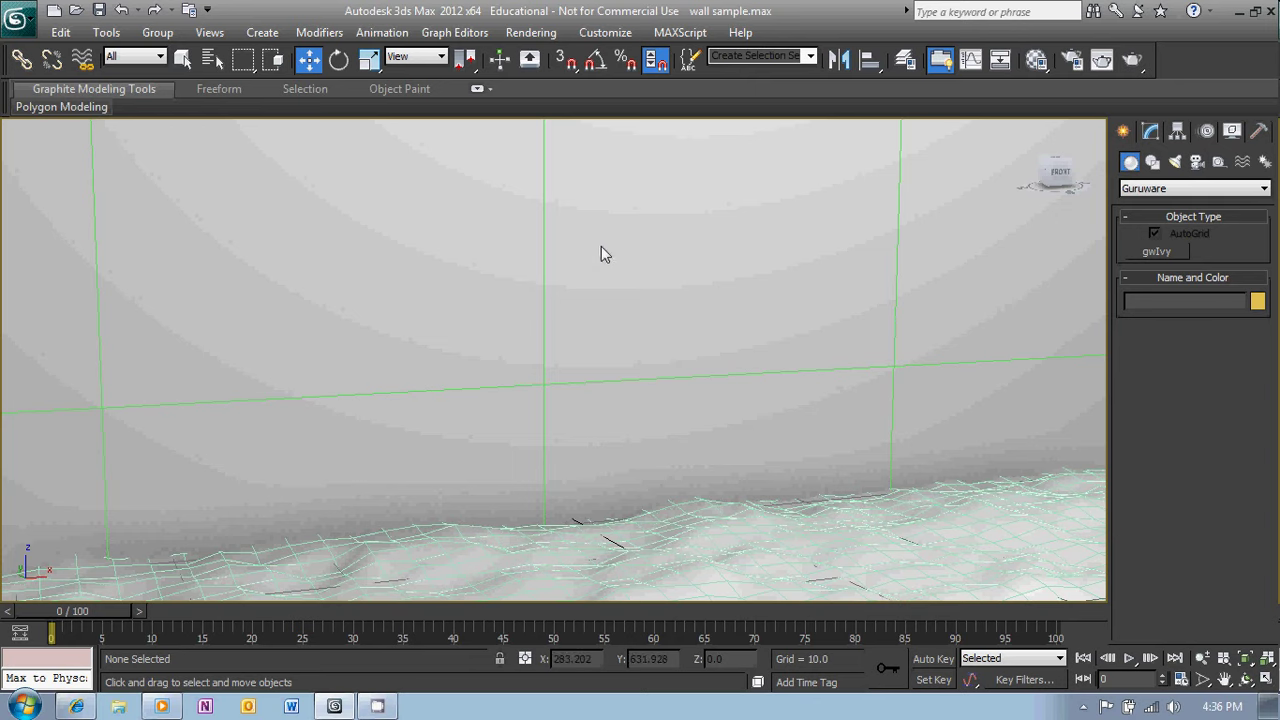
pyautogui.click(597, 34)
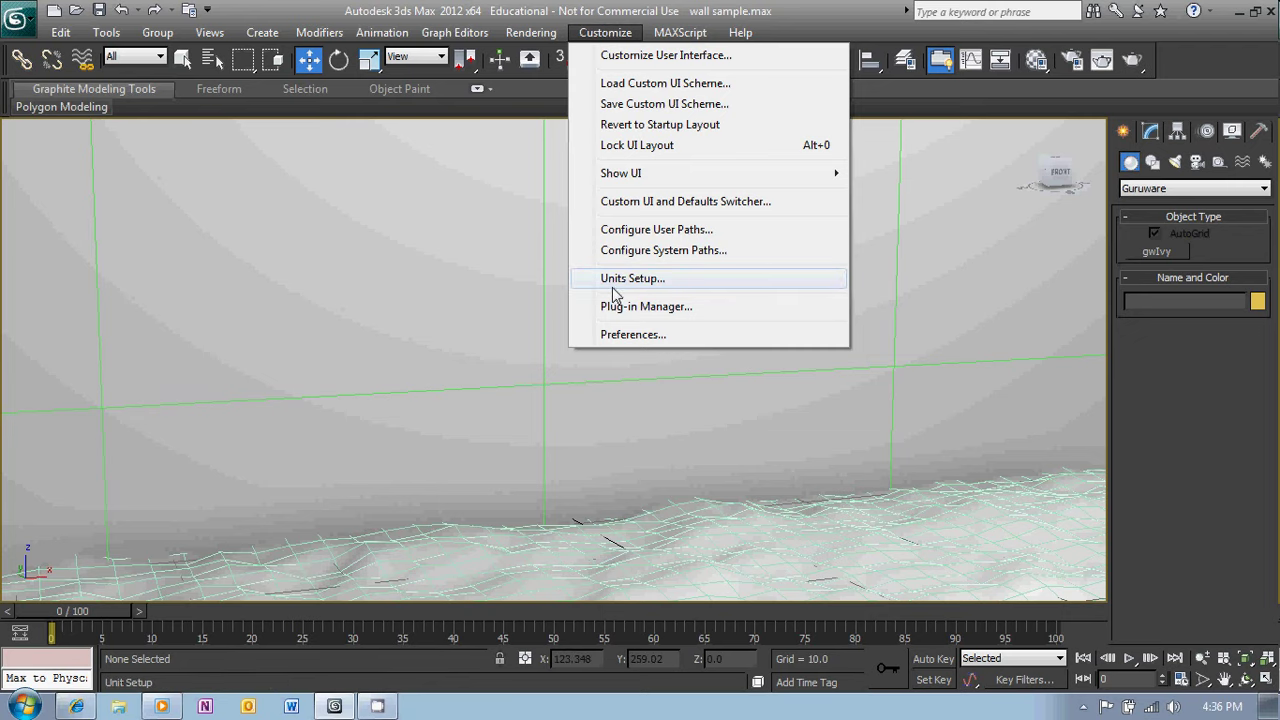
pyautogui.click(640, 306)
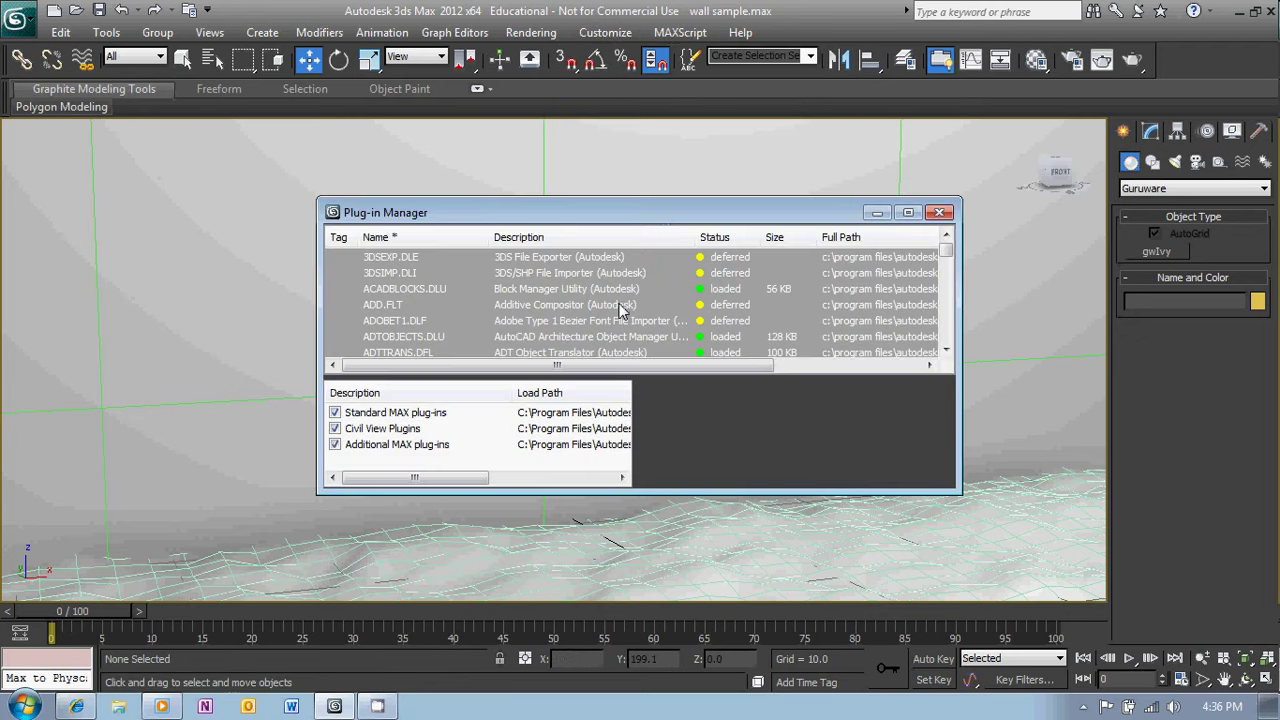
pyautogui.rightClick(697, 420)
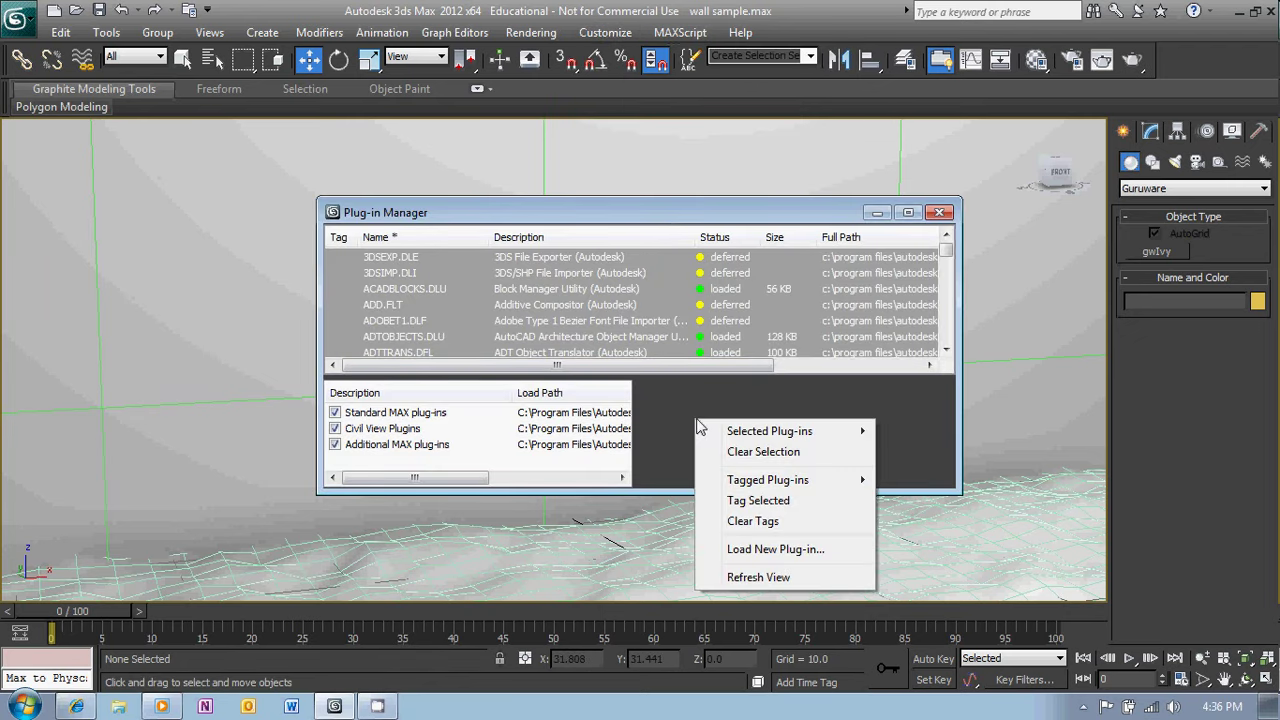
# Choose Load New Plug-in and select gw_Ivy.dlo from the 3ds Max 2012 plugins folder.
pyautogui.click(757, 550)
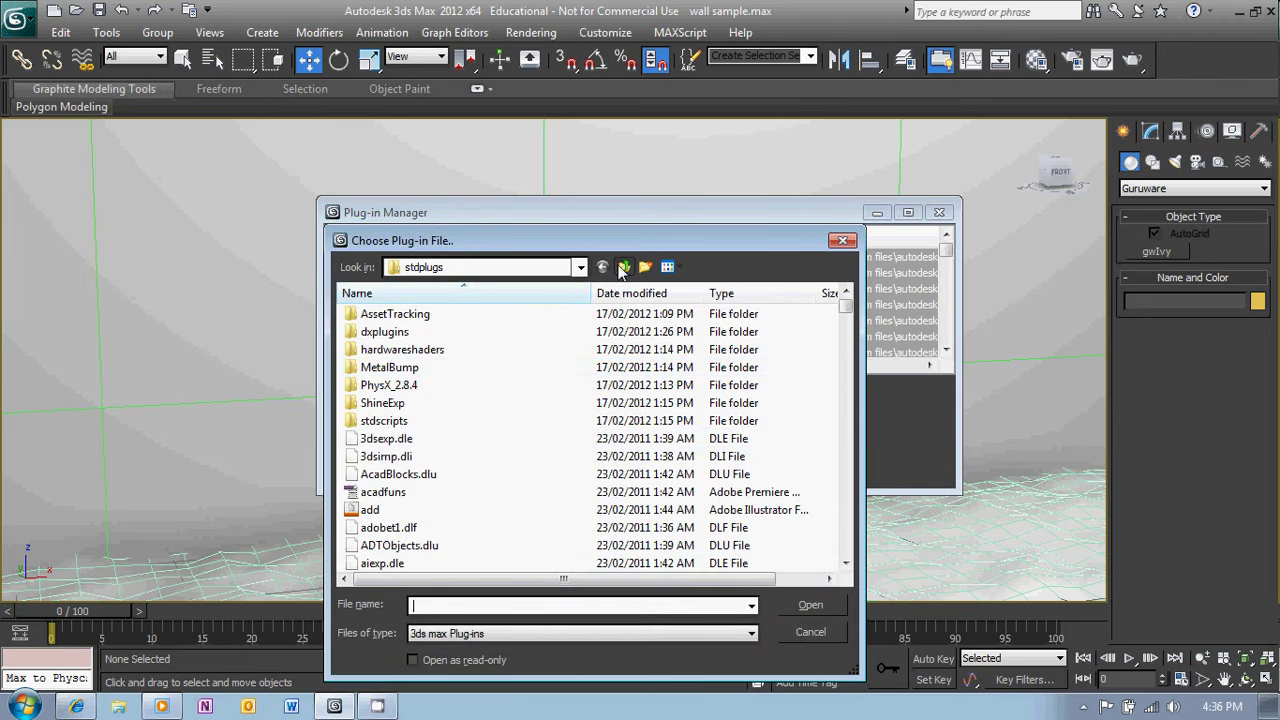
pyautogui.press('BackSpace')
pyautogui.click(382, 403)
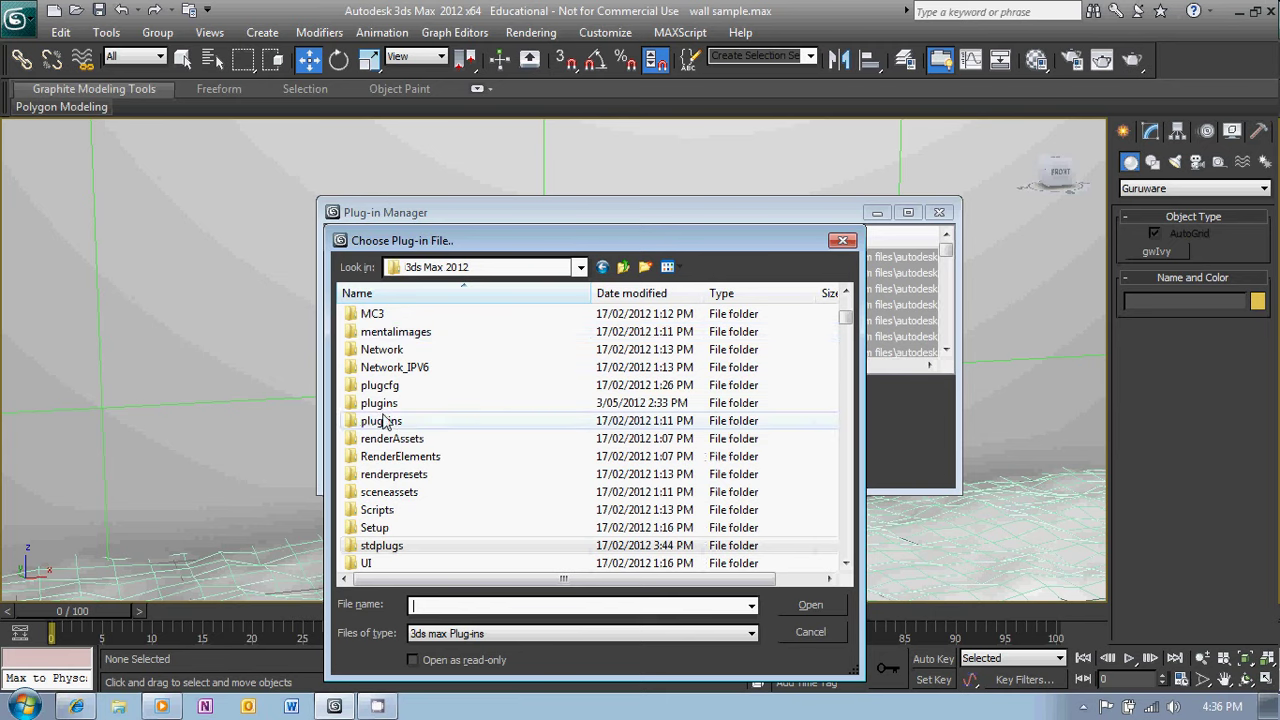
pyautogui.doubleClick(385, 402)
pyautogui.click(386, 331)
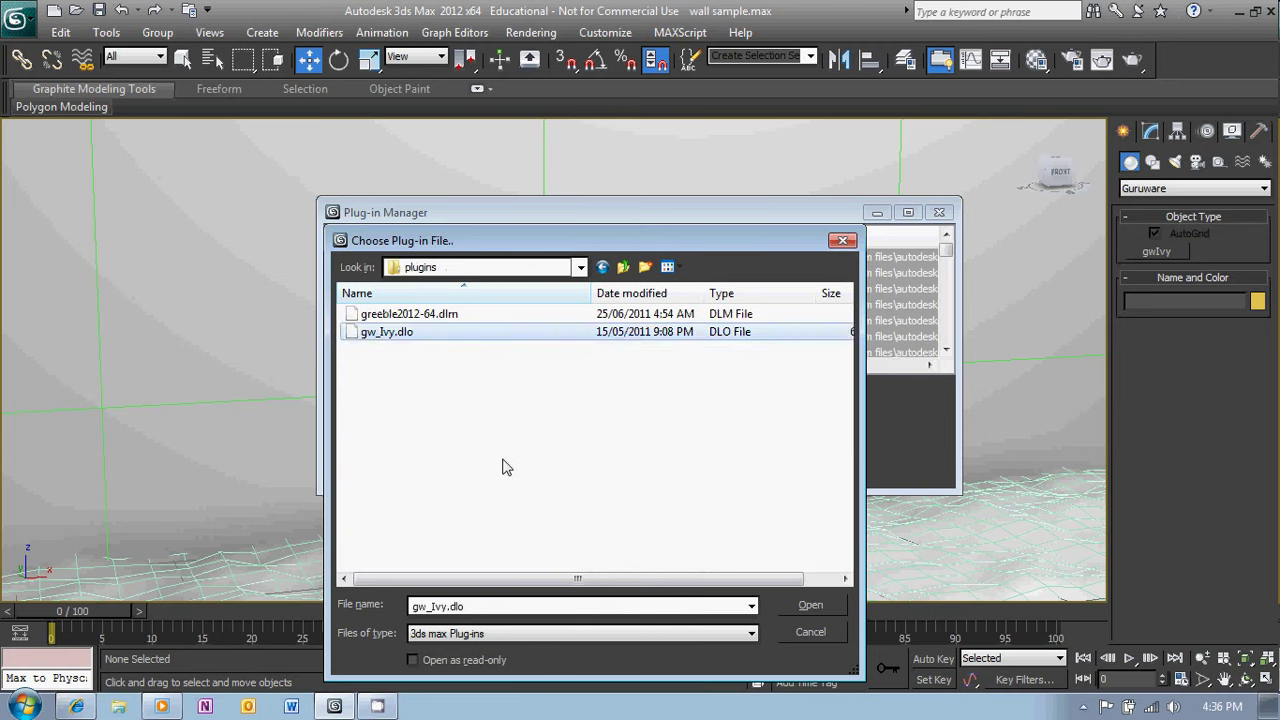
# Load gw_Ivy.dlo and close the Plug-in Manager.
pyautogui.click(806, 607)
pyautogui.click(940, 213)
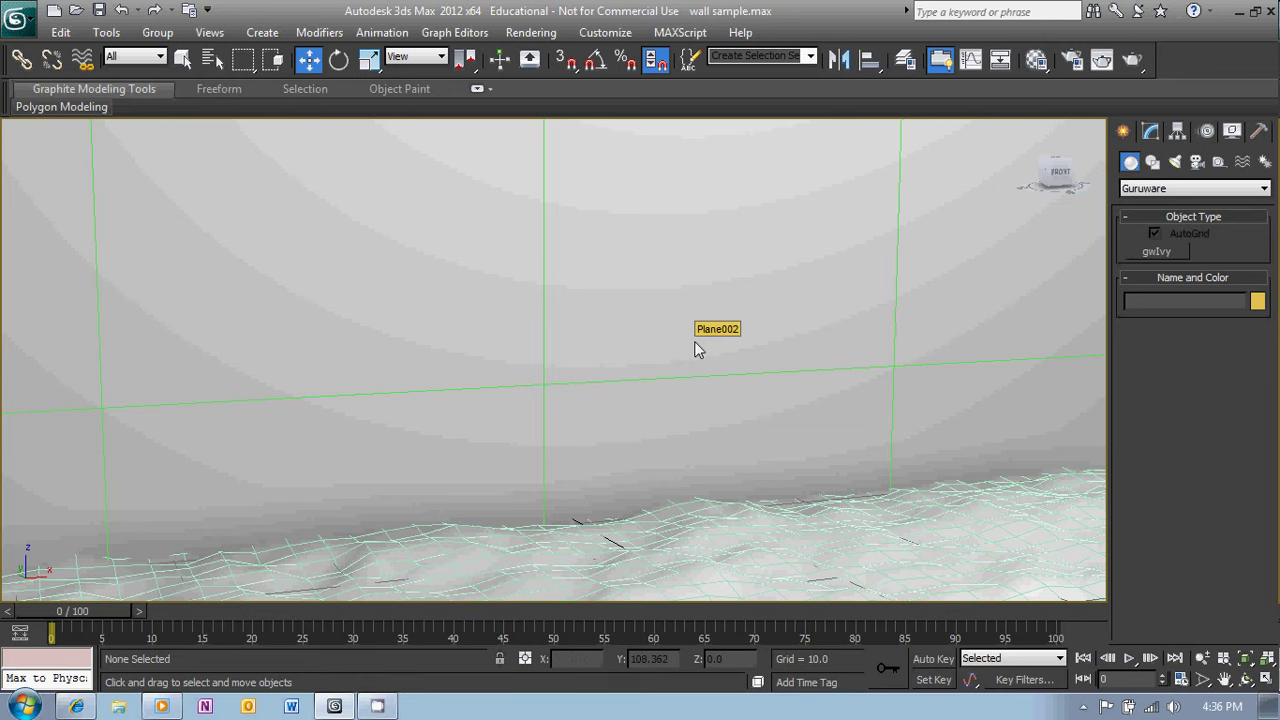
pyautogui.hotkey('shift', 'q')
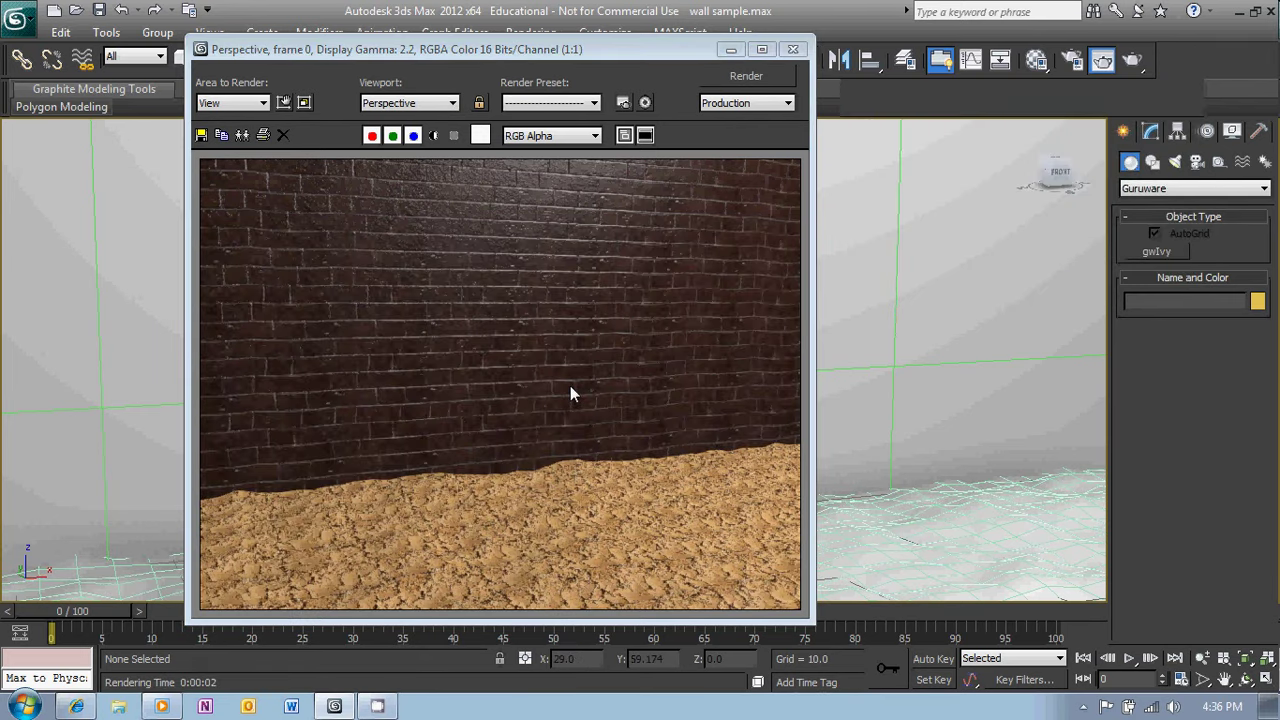
pyautogui.click(796, 48)
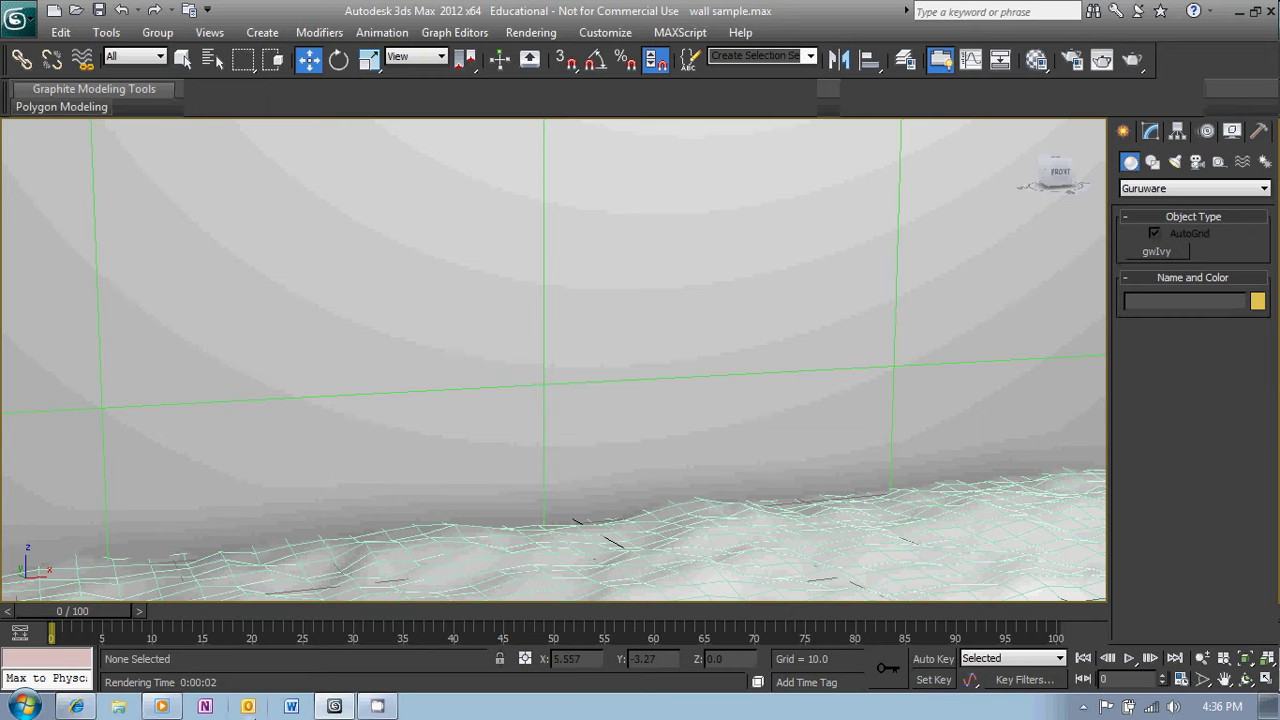
# Close the media player and Internet Explorer from the taskbar, then save wall sample.max.
pyautogui.rightClick(165, 706)
pyautogui.click(147, 680)
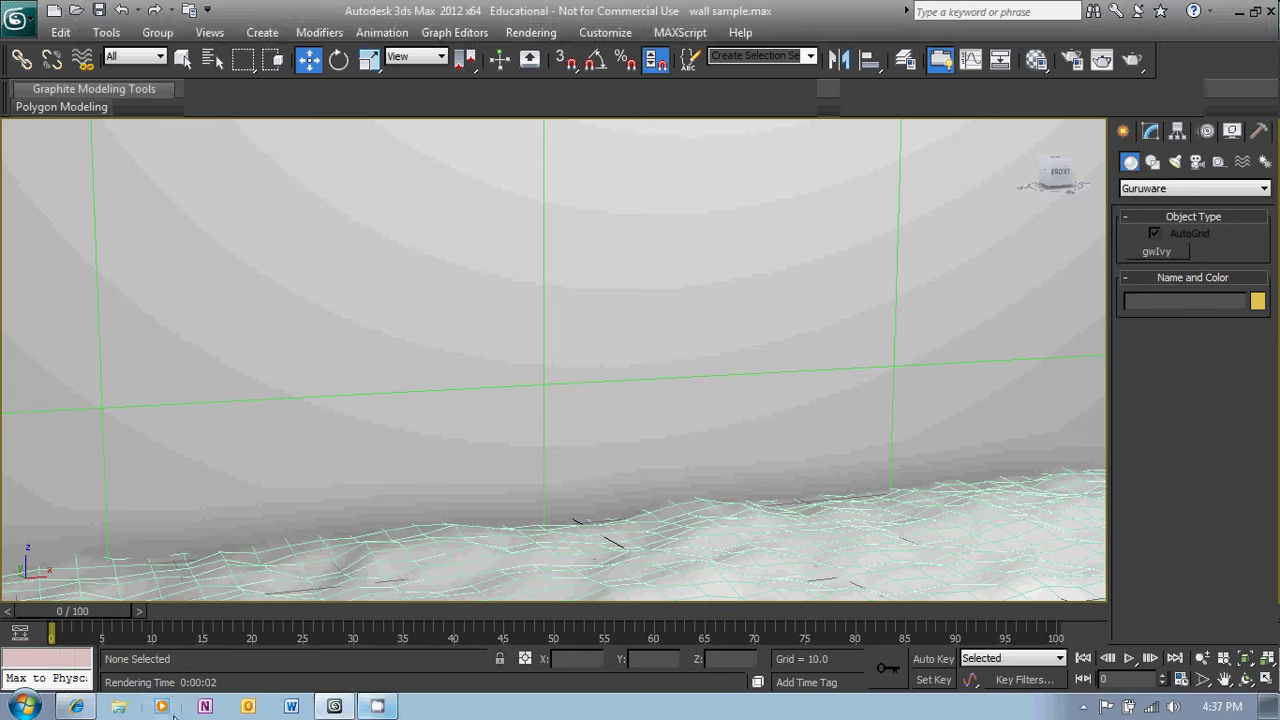
pyautogui.rightClick(76, 706)
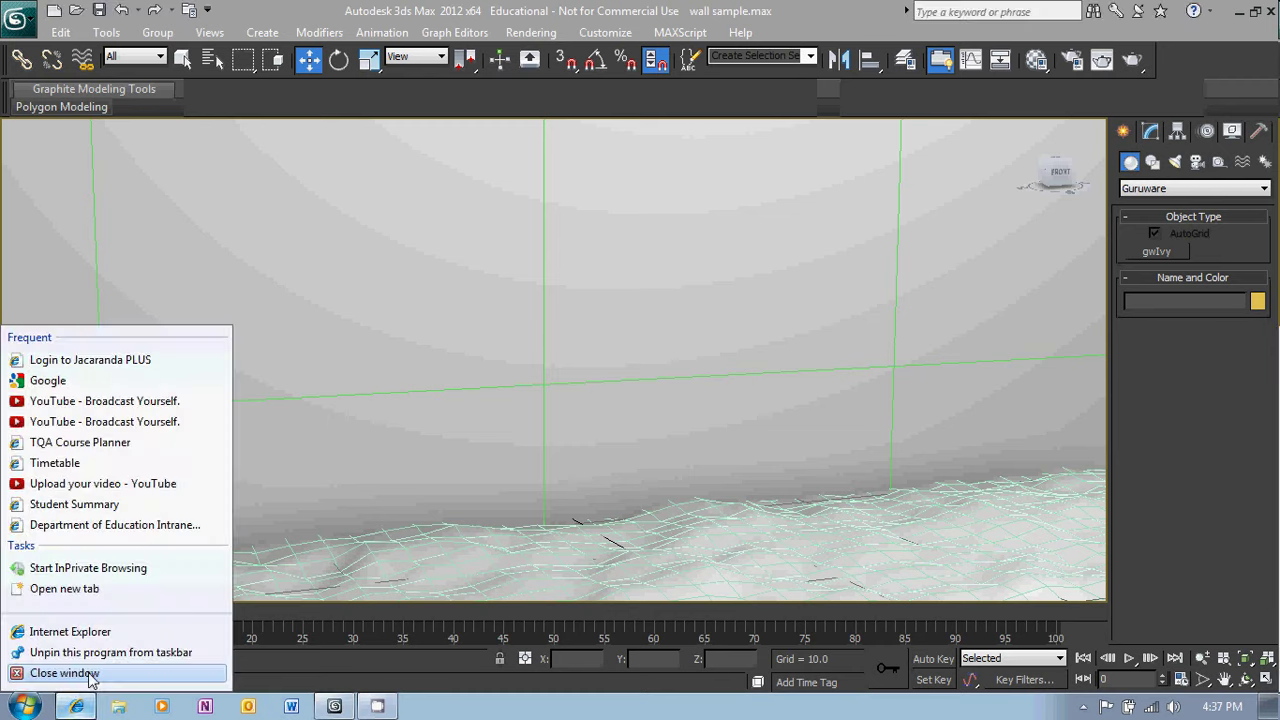
pyautogui.click(89, 674)
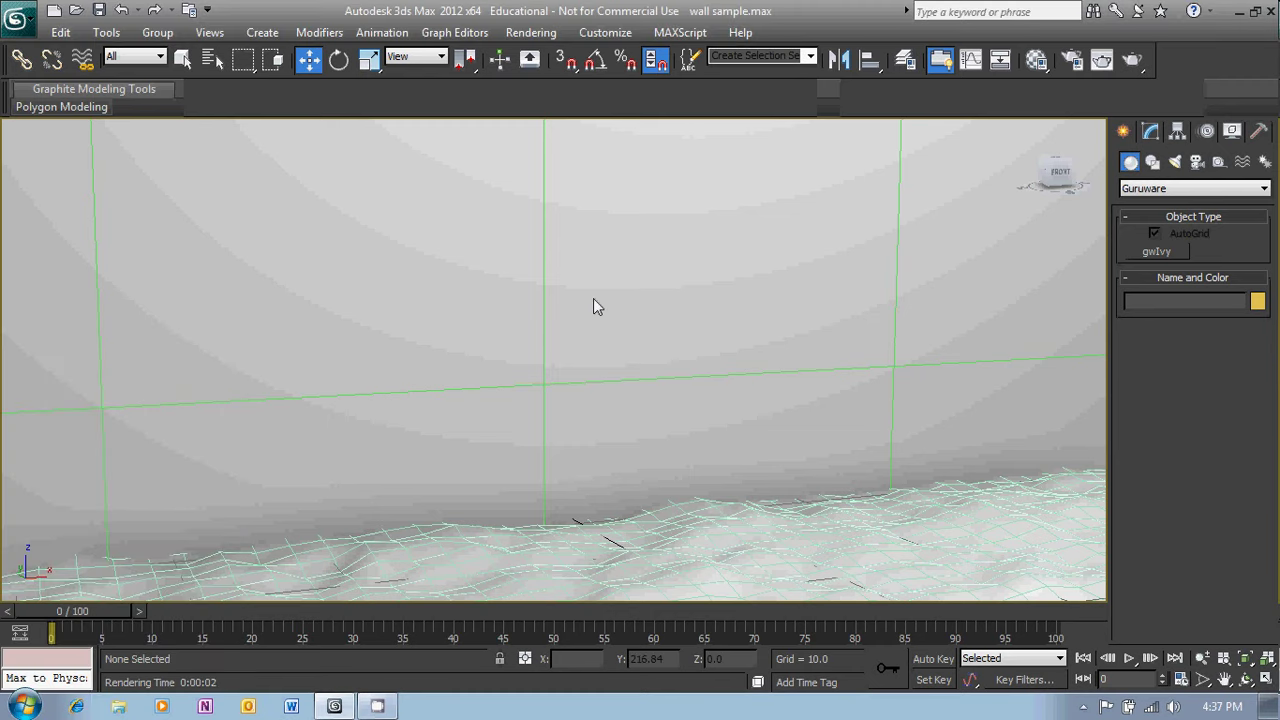
pyautogui.hotkey('ctrl', 's')
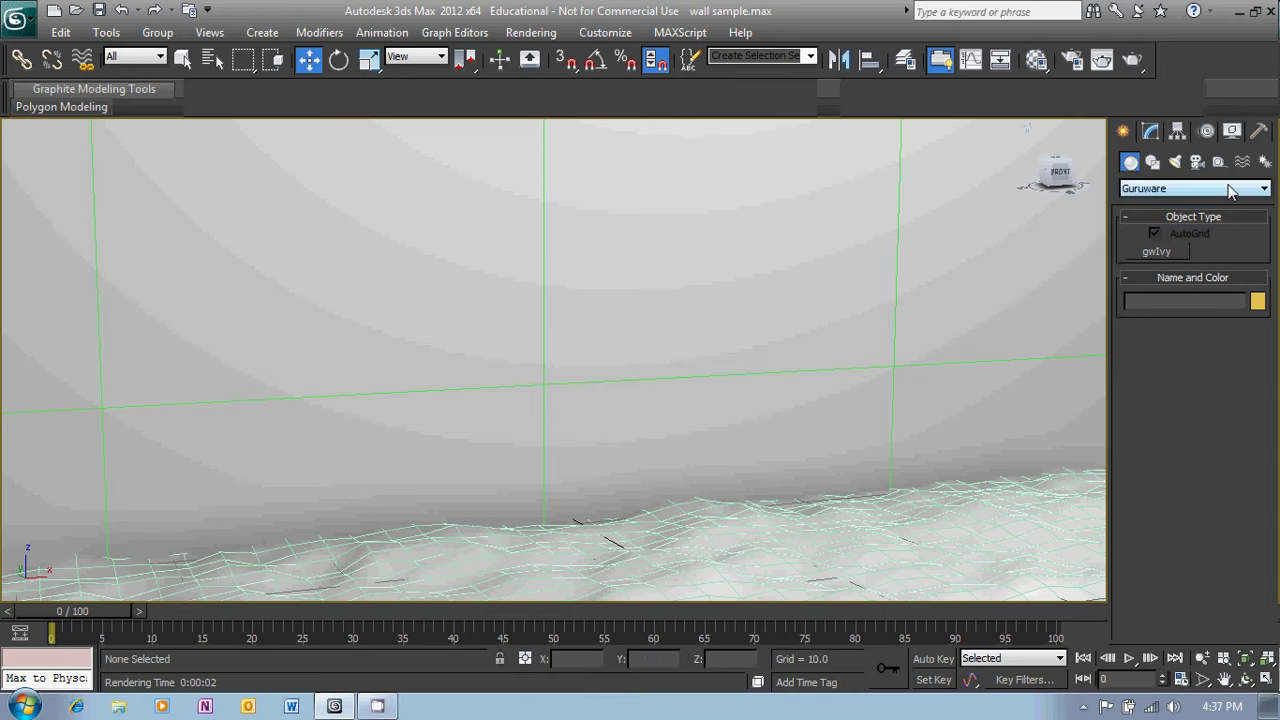
# Switch the Create panel to Guruware and place a gwIvy object at the wall's base.
pyautogui.click(1265, 189)
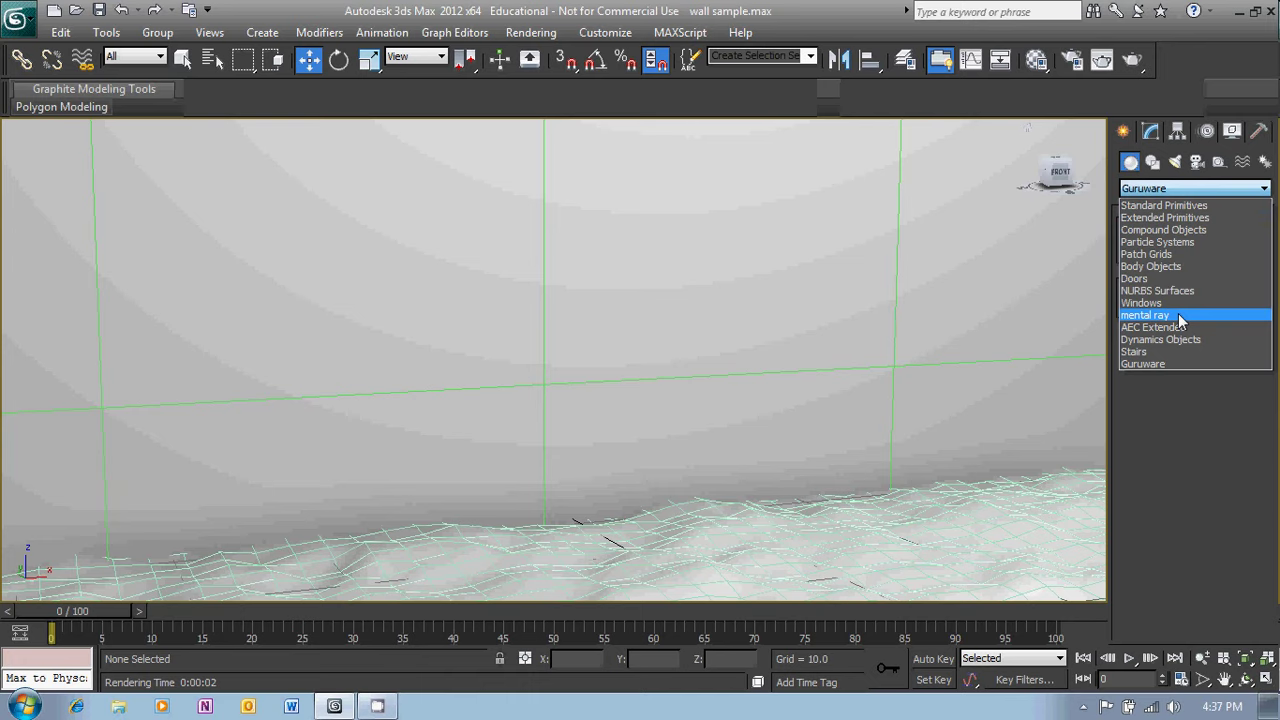
pyautogui.click(1165, 364)
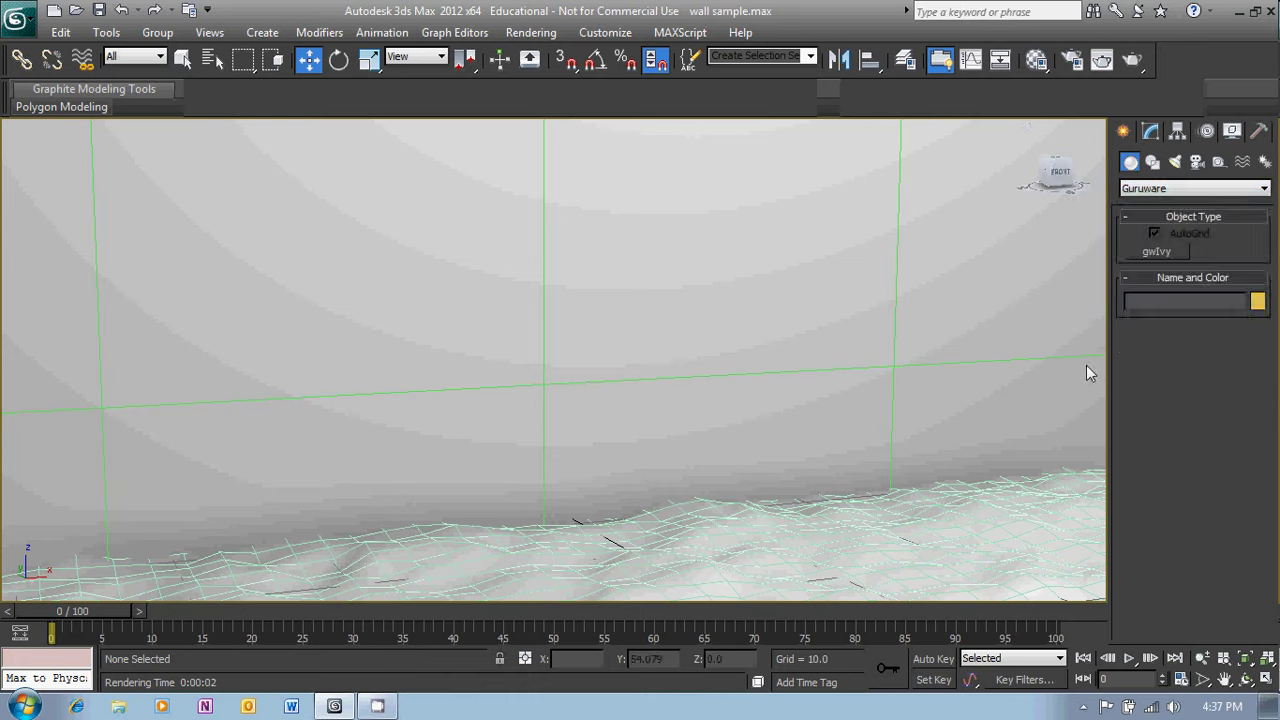
pyautogui.click(1156, 252)
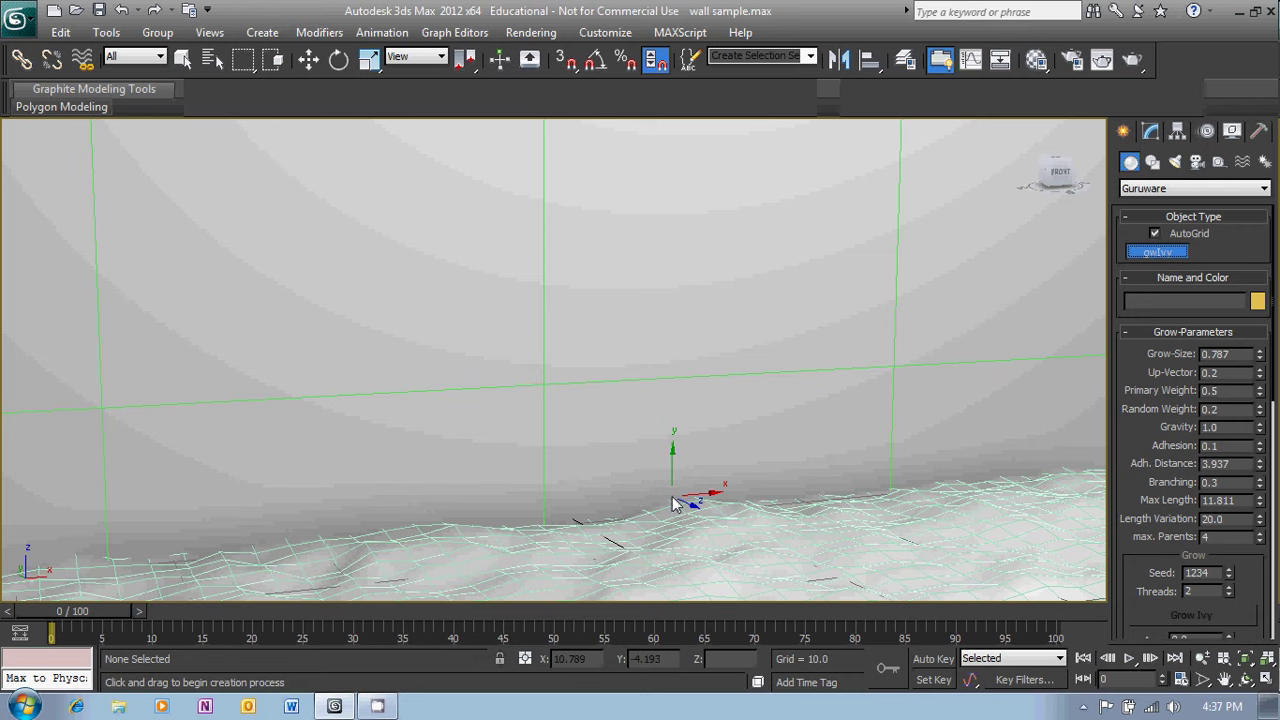
pyautogui.click(672, 503)
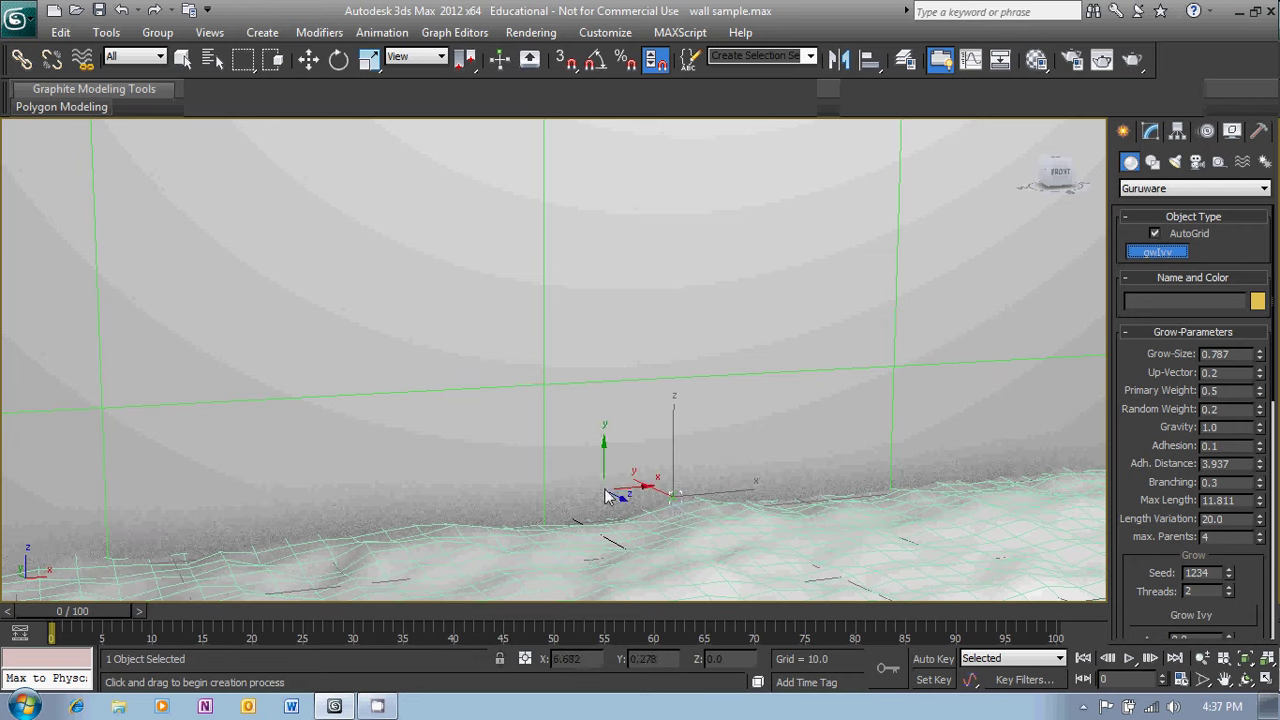
# Nudge gwIvy001 along the ground and raise its Z from 1.074 to 1.616.
pyautogui.click(310, 58)
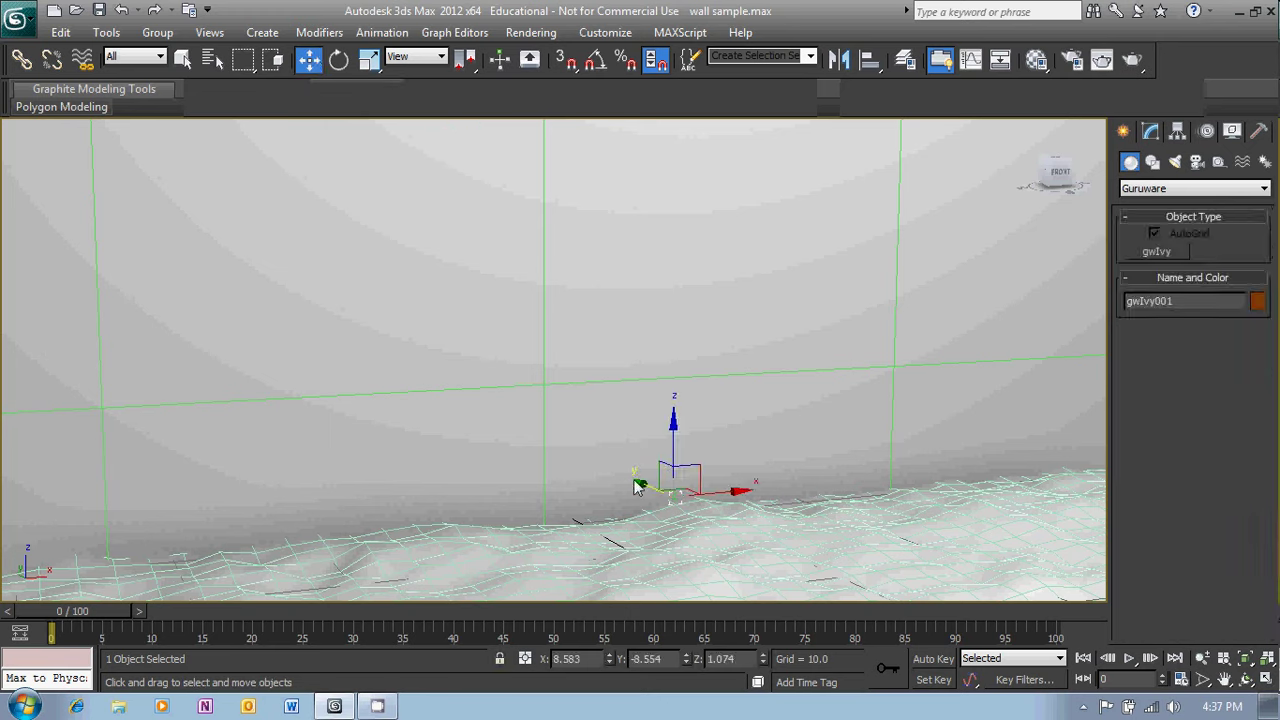
pyautogui.moveTo(640, 487); pyautogui.dragTo(683, 530)
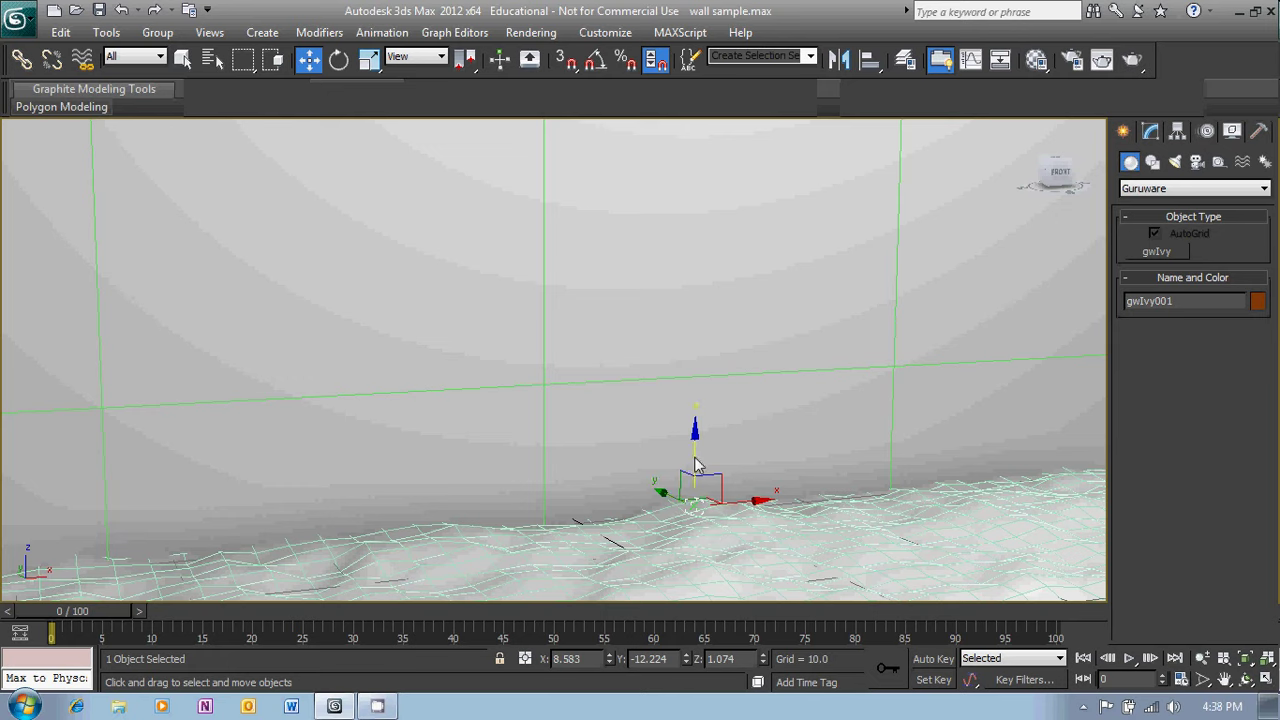
pyautogui.moveTo(697, 466); pyautogui.dragTo(697, 460)
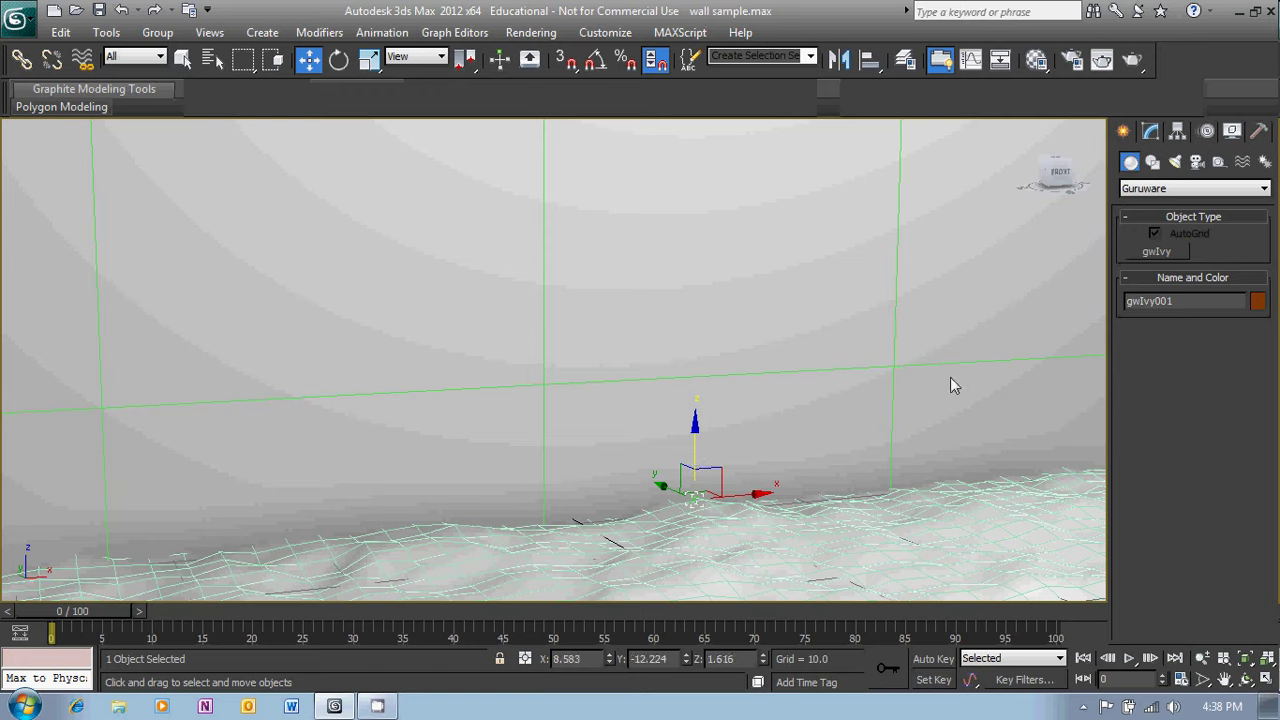
pyautogui.click(183, 59)
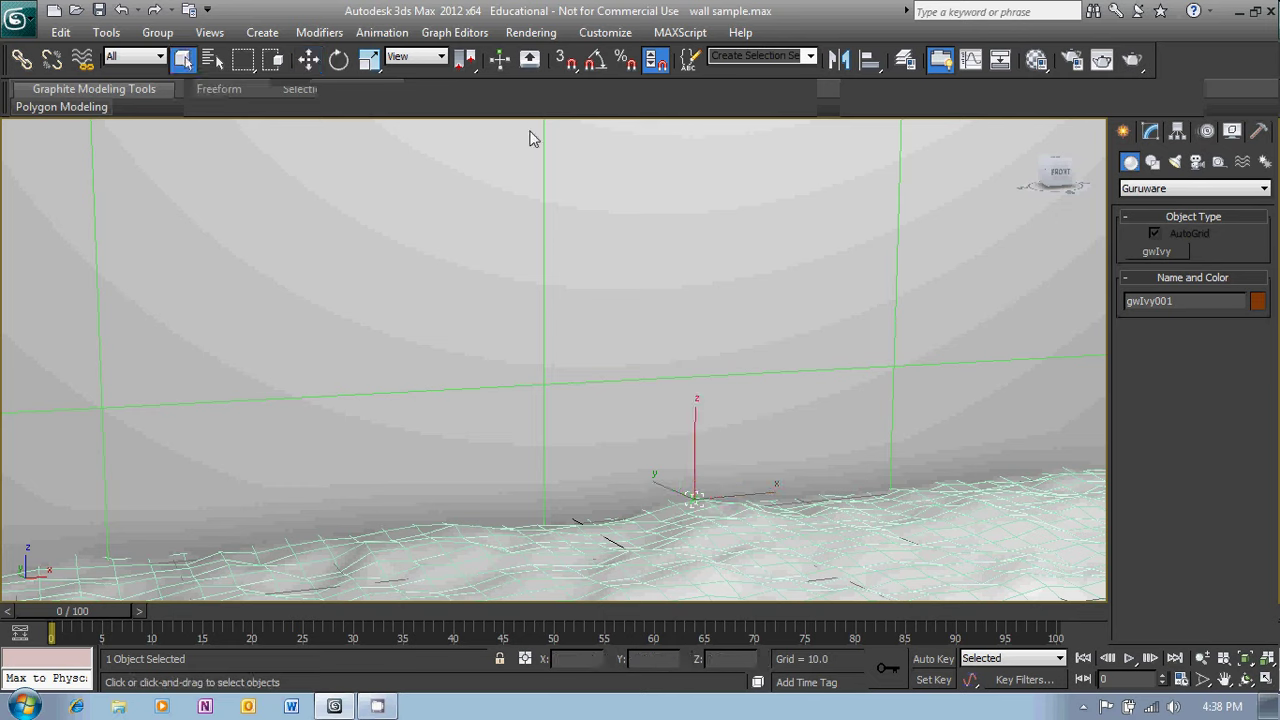
# In gwIvy001's Modify Grow rollout, start growth with Stop off, reaching age 100 with 31 of 33 branches.
pyautogui.click(1150, 131)
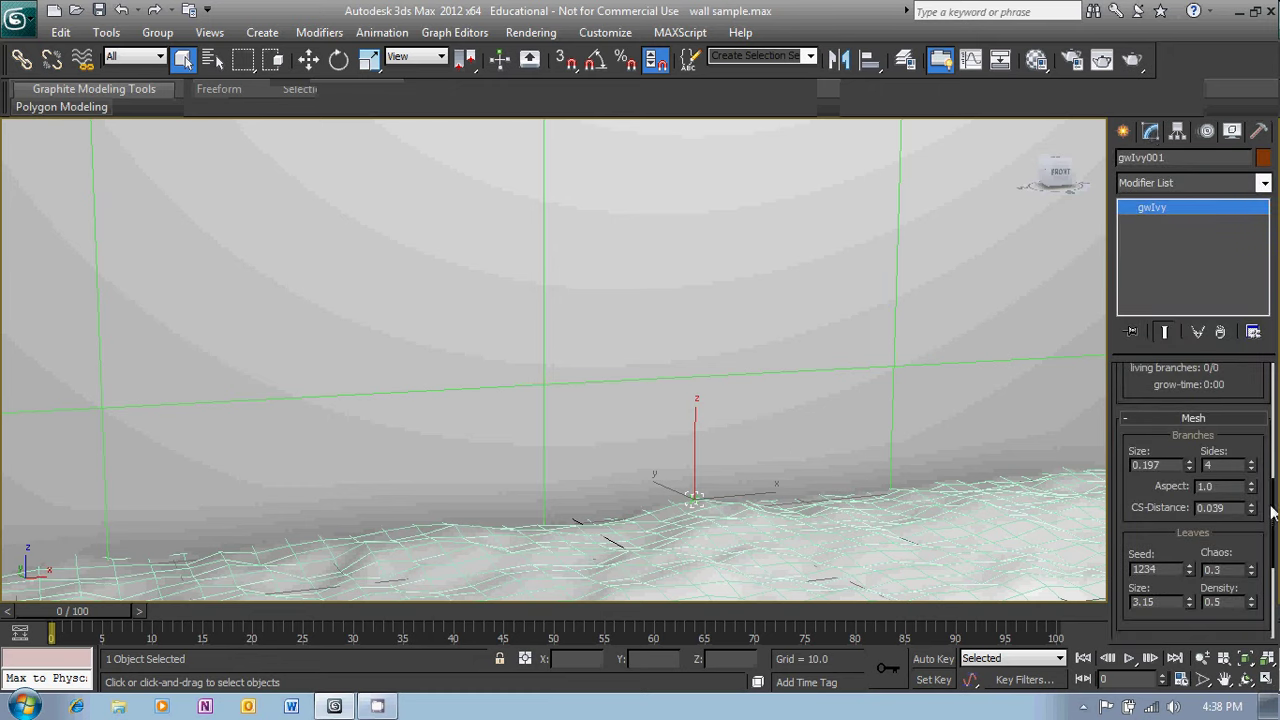
pyautogui.moveTo(1272, 512); pyautogui.dragTo(1270, 453)
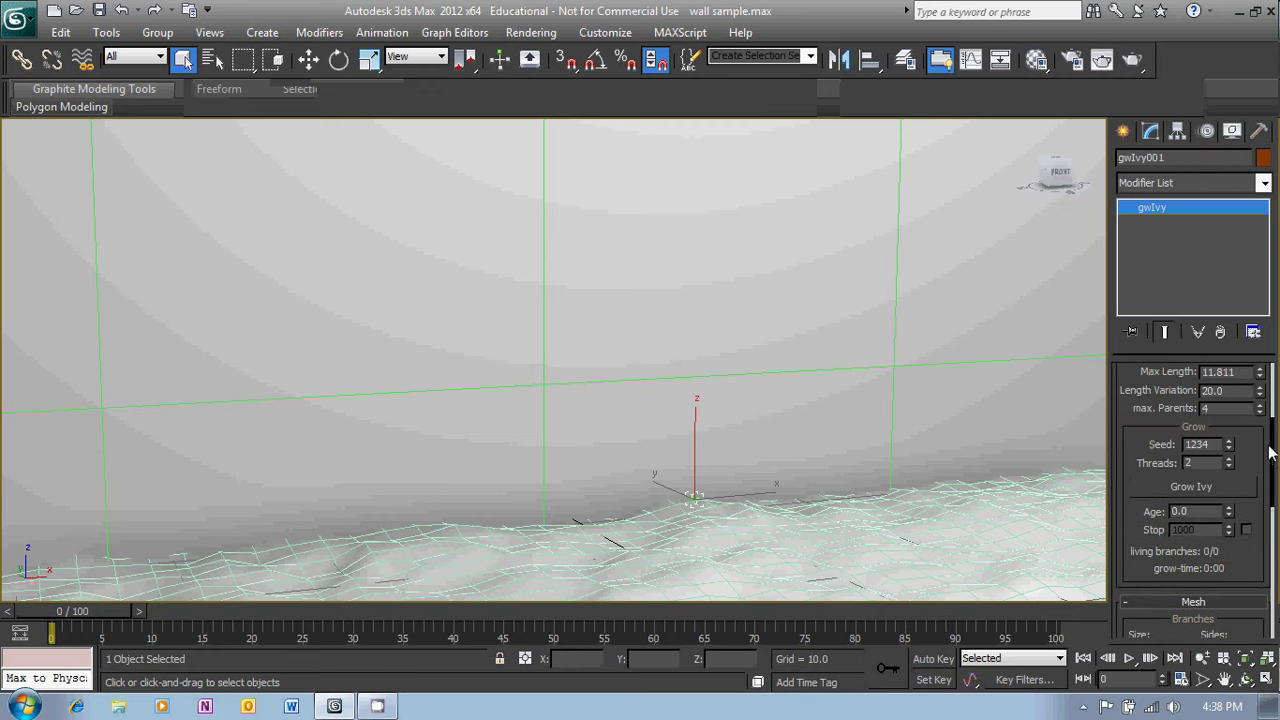
pyautogui.scroll(-1, 1270, 453)
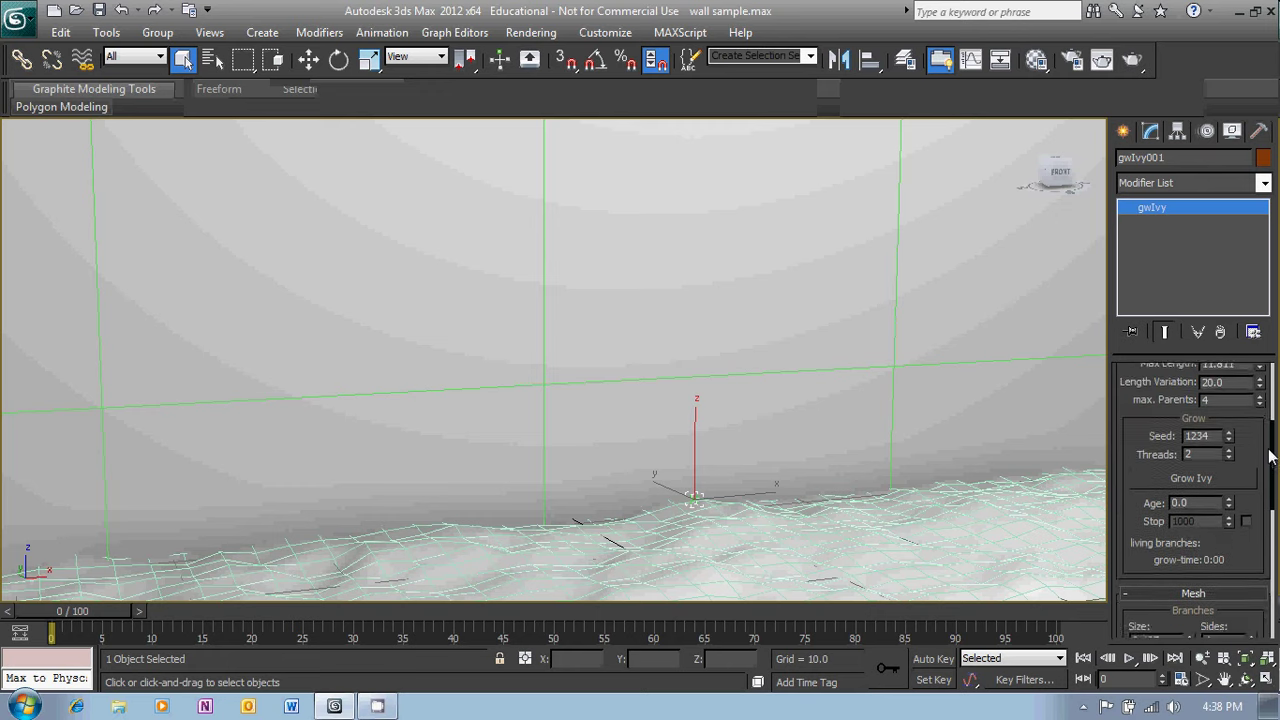
pyautogui.moveTo(1270, 456); pyautogui.dragTo(1270, 460)
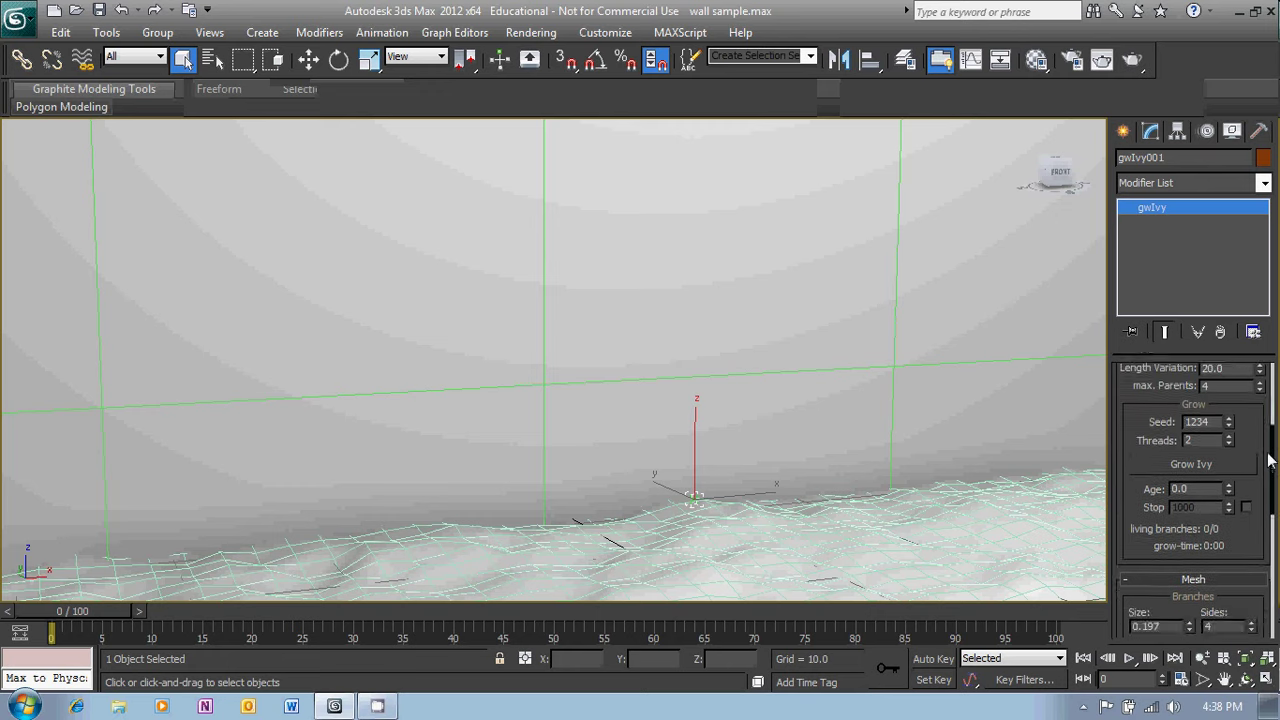
pyautogui.click(1213, 462)
pyautogui.click(1246, 508)
pyautogui.click(1246, 509)
pyautogui.click(1246, 509)
# Grow gwIvy001's branches up the brick wall, pausing at age 103.0 with 33/34 living branches.
pyautogui.click(1202, 462)
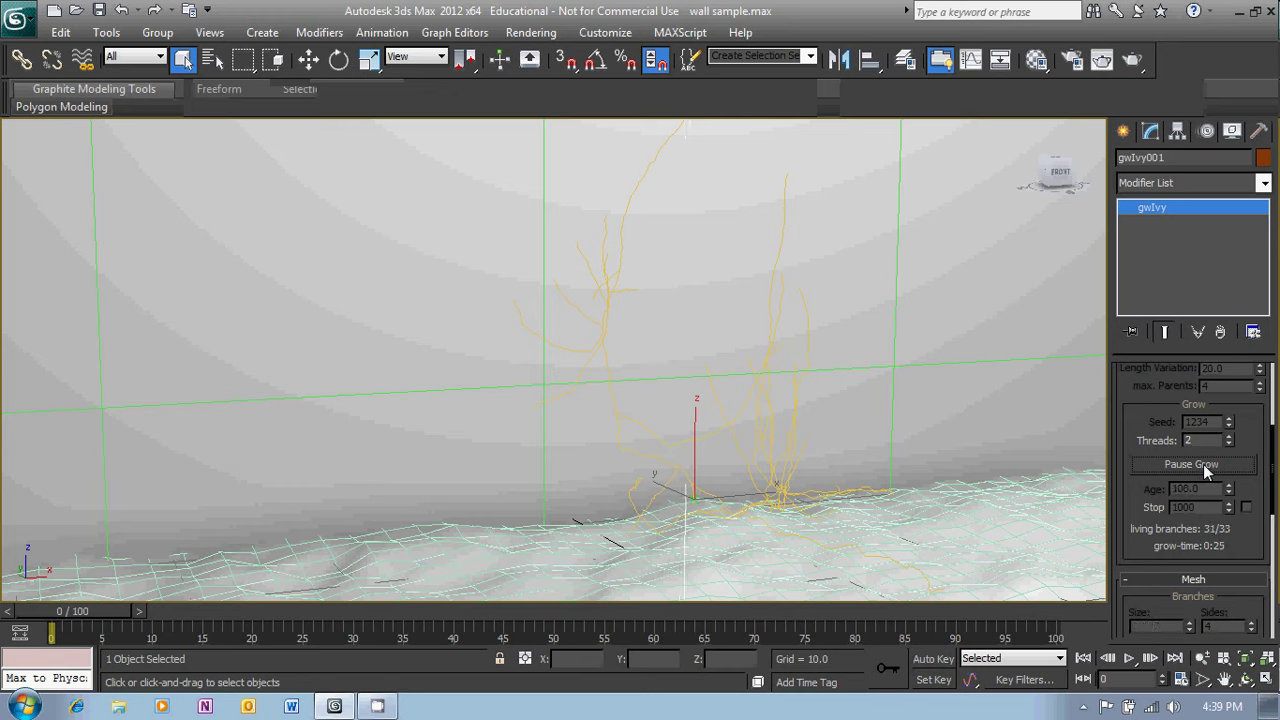
pyautogui.click(1205, 473)
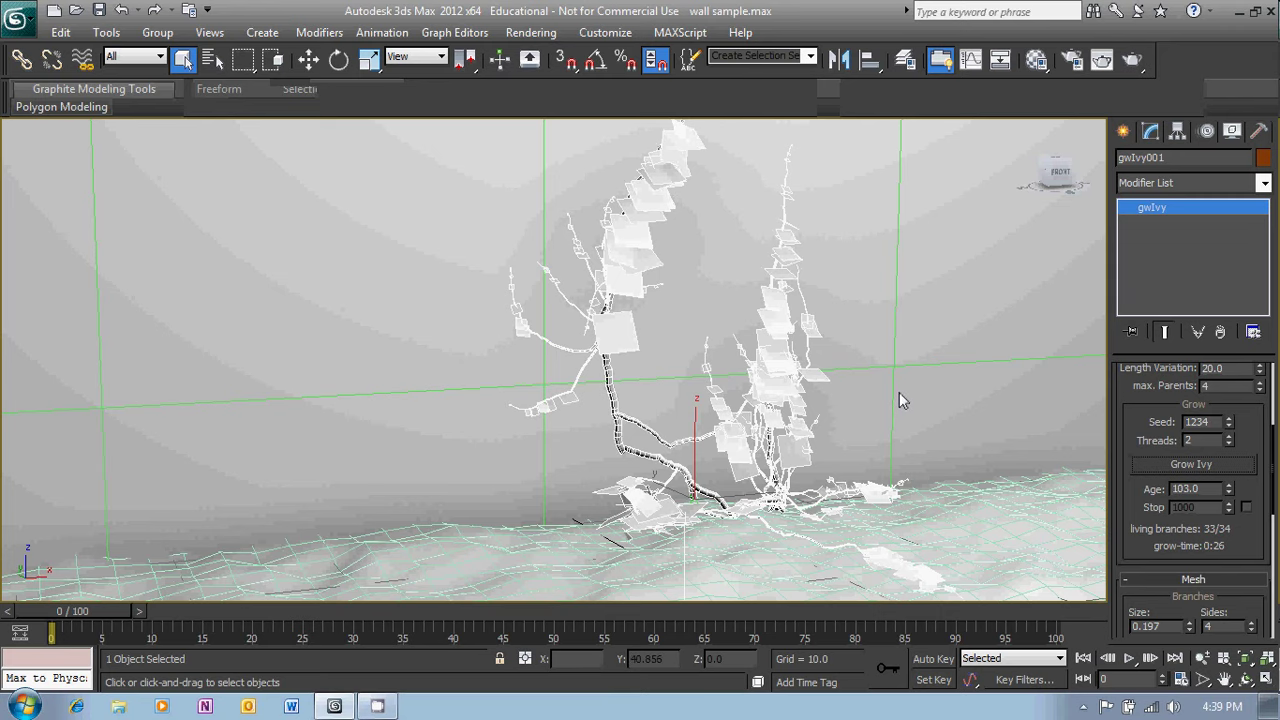
# Render a test image of the green-leafed ivy on the brick wall, then close the render window.
pyautogui.hotkey('shift', 'q')
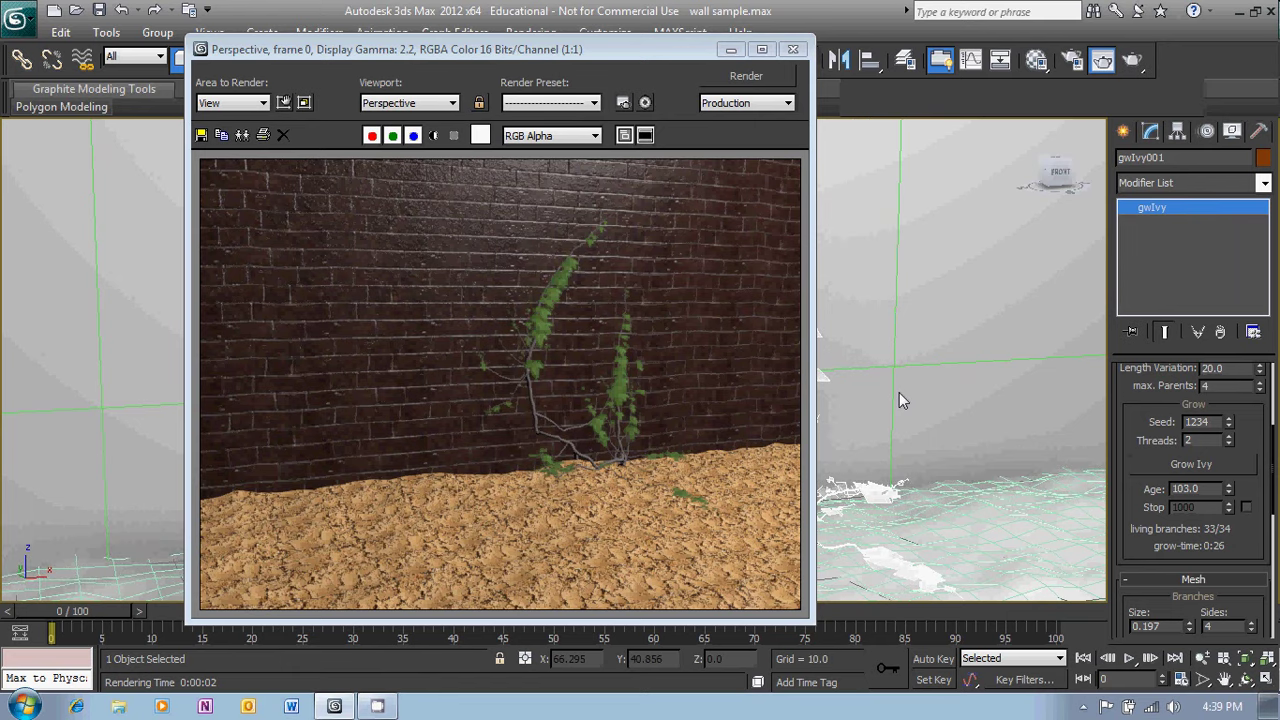
pyautogui.click(793, 50)
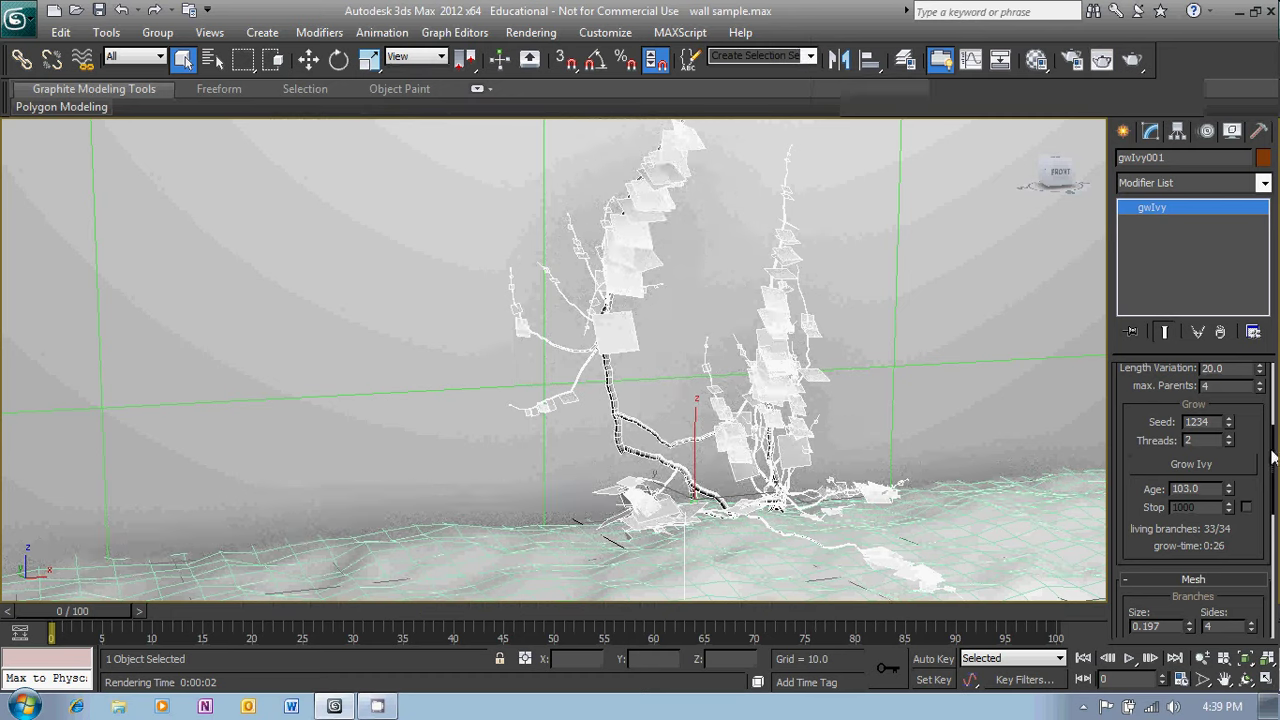
# Change gwIvy001's leaf Density from 0.5 to 0.7 in the Leaves group.
pyautogui.moveTo(1273, 457); pyautogui.dragTo(1266, 536)
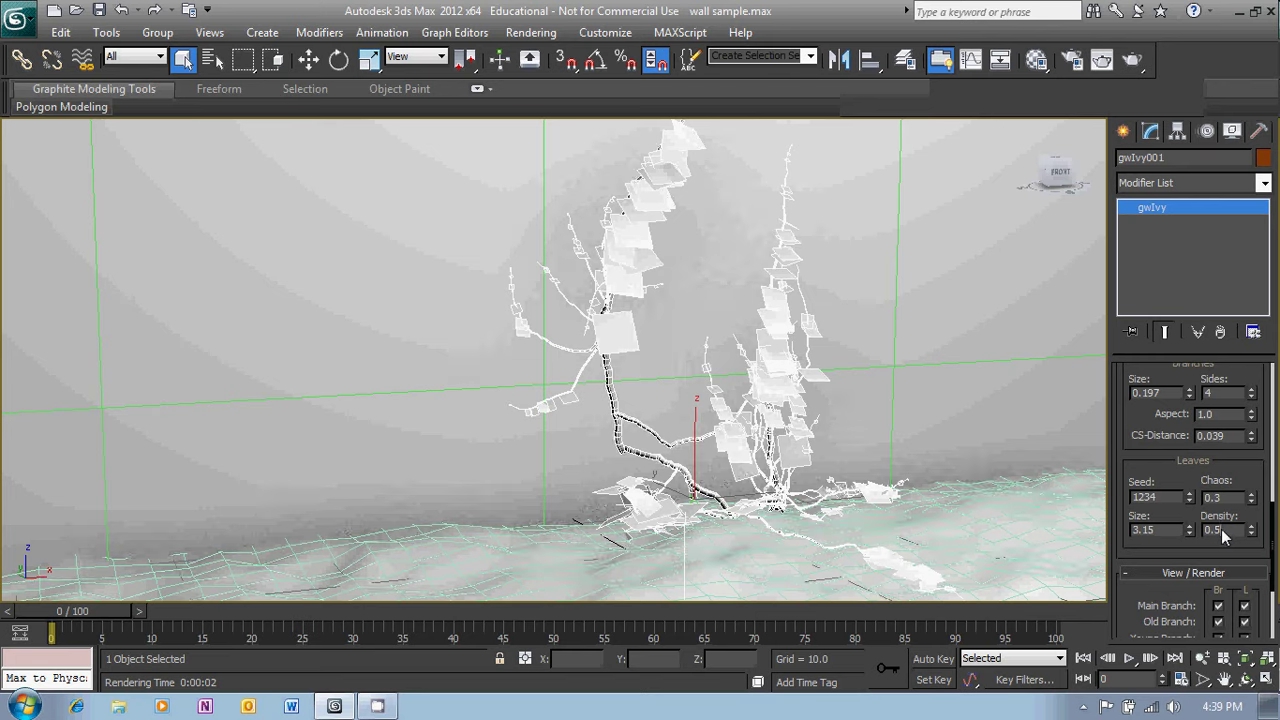
pyautogui.write('7')
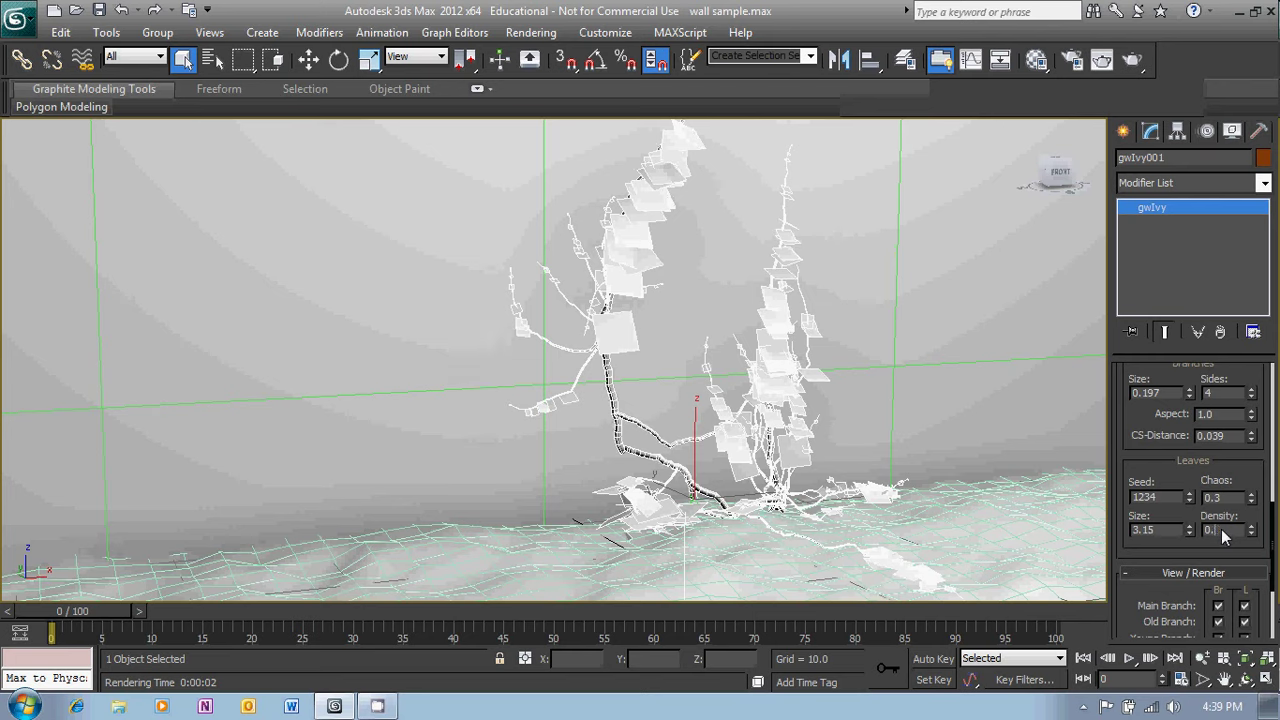
pyautogui.press('Return')
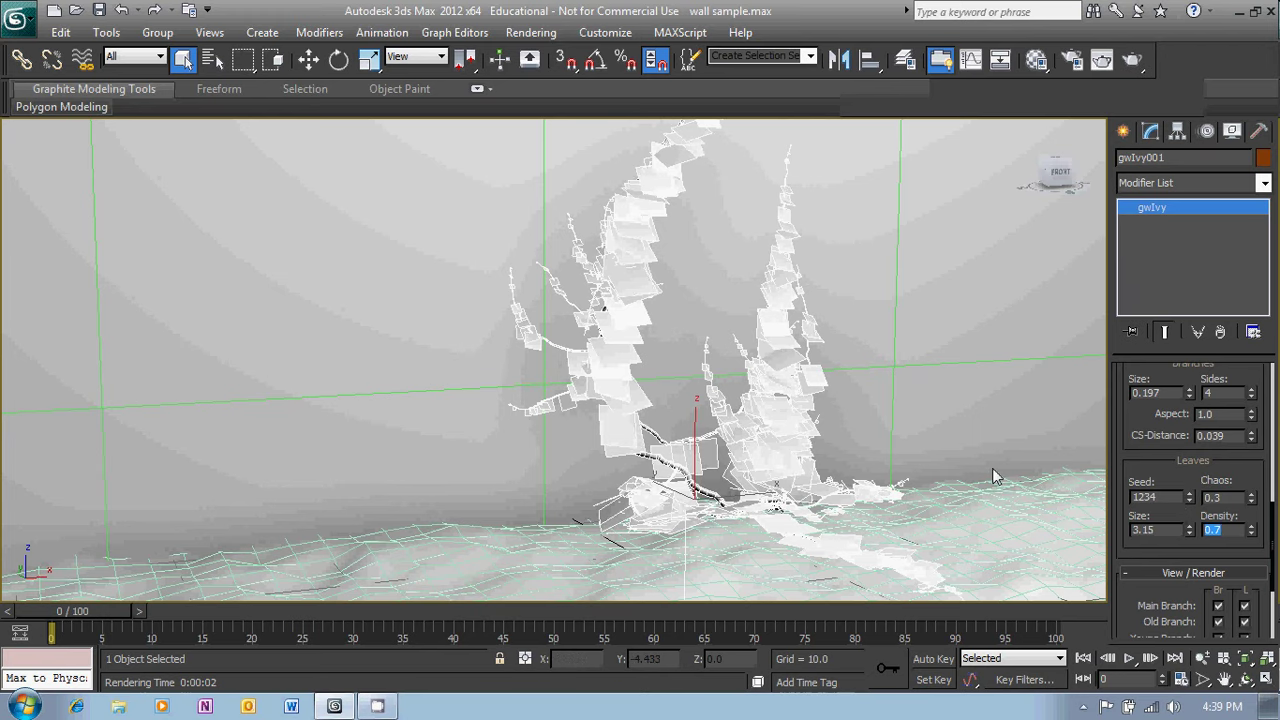
# Select the brick wall plane Plane002 in the viewport.
pyautogui.click(895, 425)
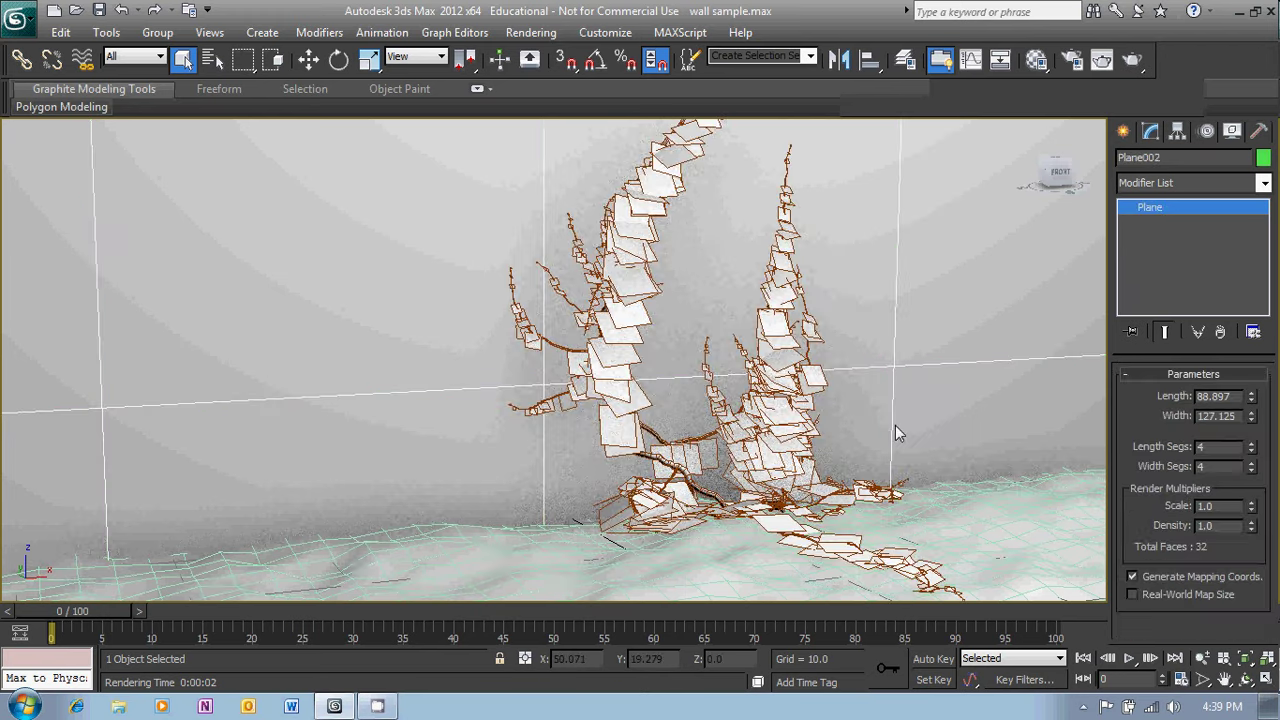